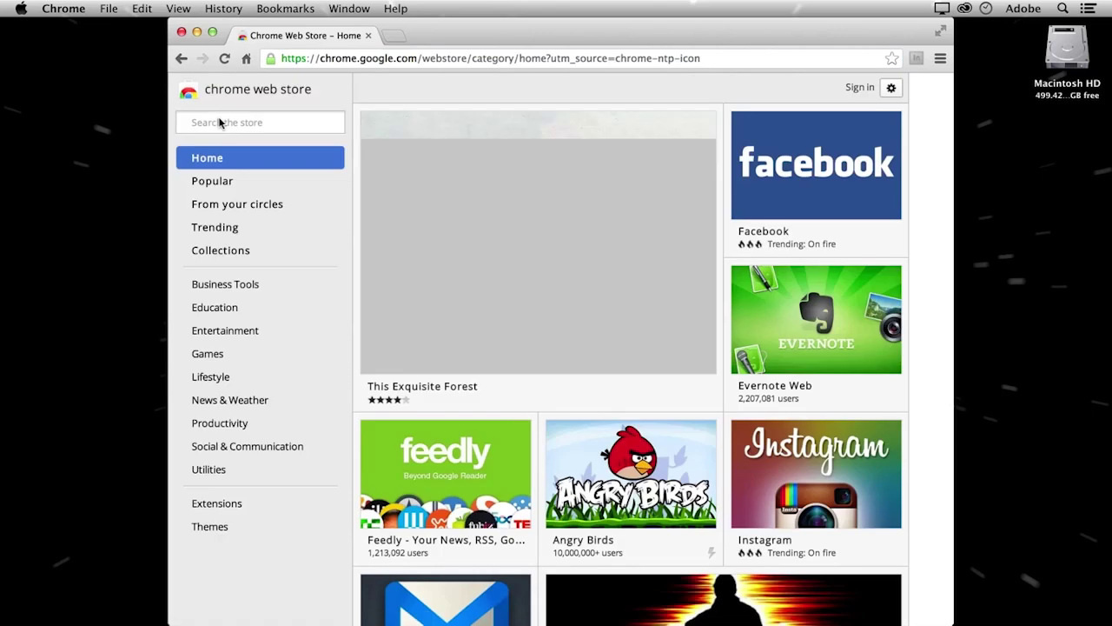
- Search the Web Store for 'responsive inspector' and install the Responsive Inspector (beta) extension
type("res")
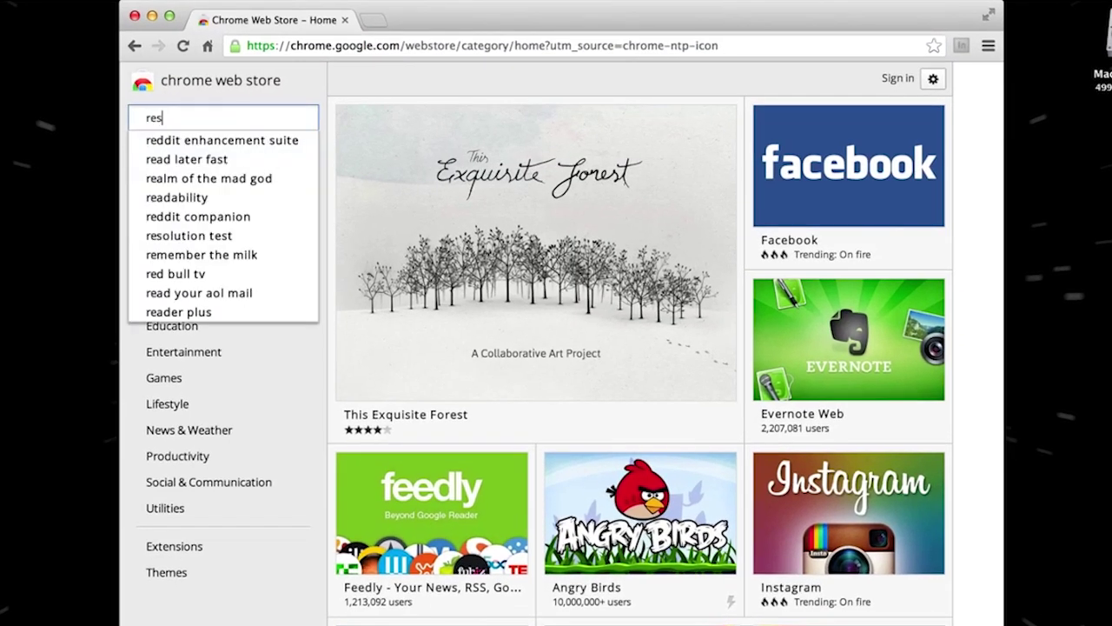
type("ponsive ")
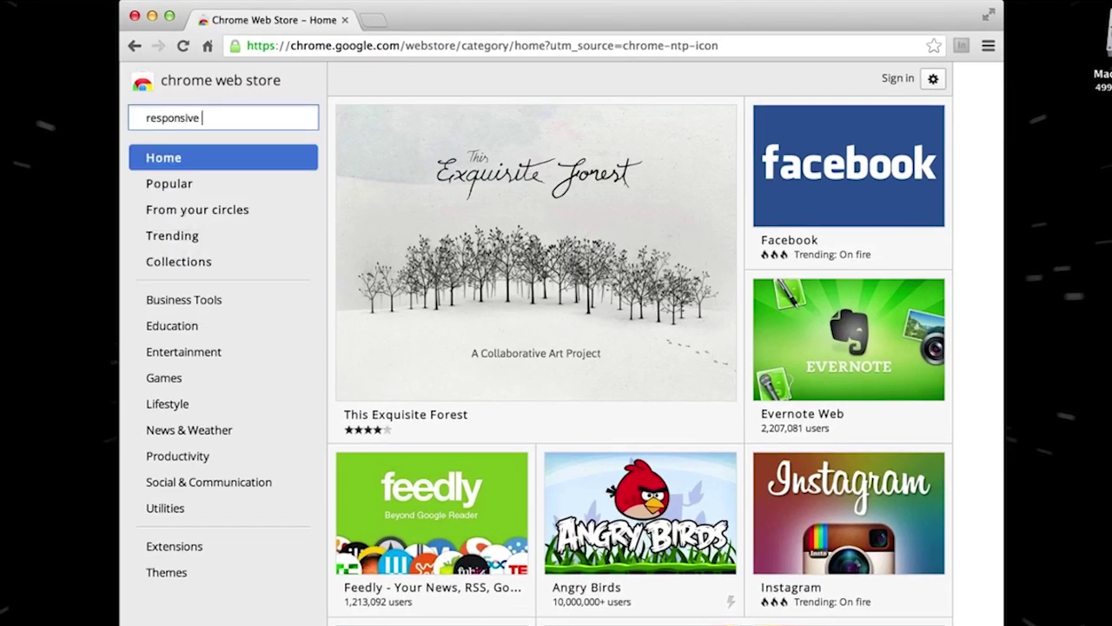
type("inspector")
key("Return")
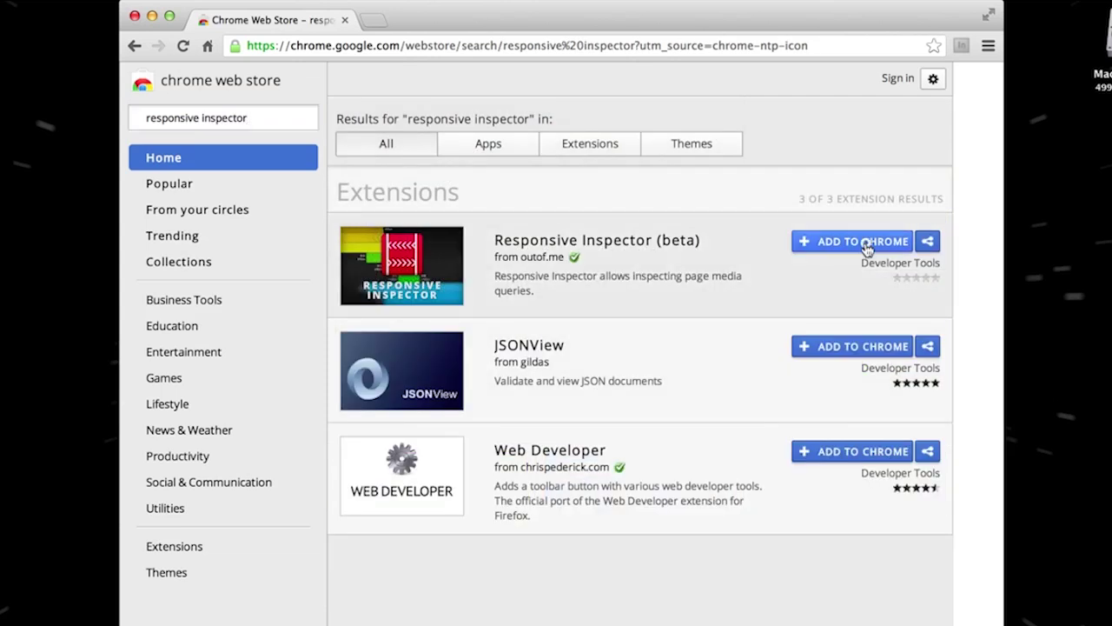
left_click(864, 243)
left_click(715, 170)
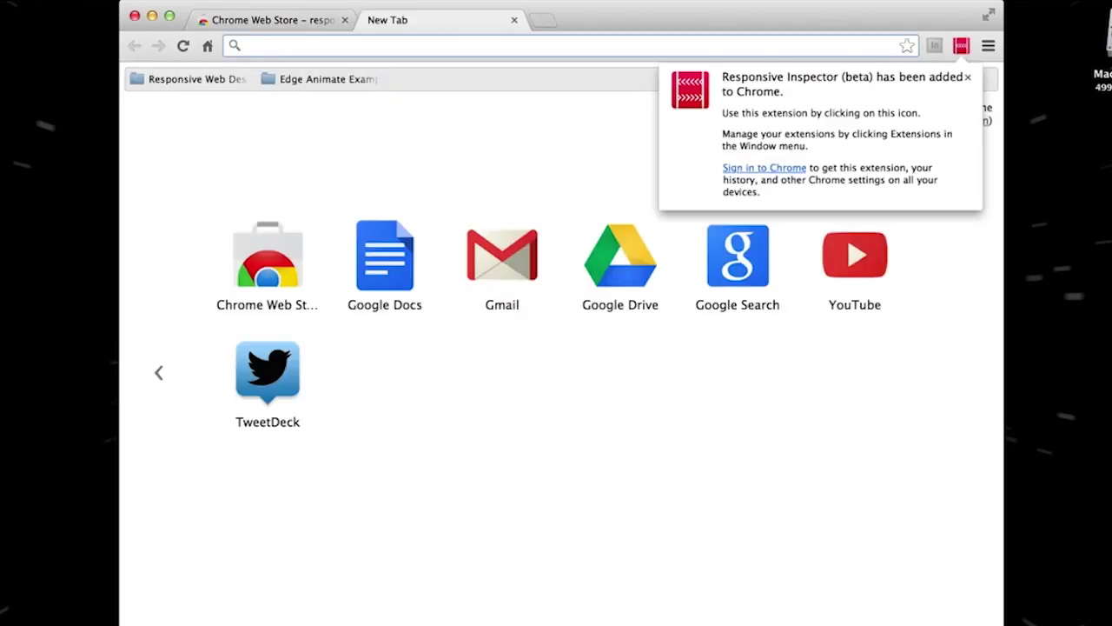
- Go to mediaqueri.es and open The Next Web from its gallery of responsive sites
left_click(300, 47)
type("medi")
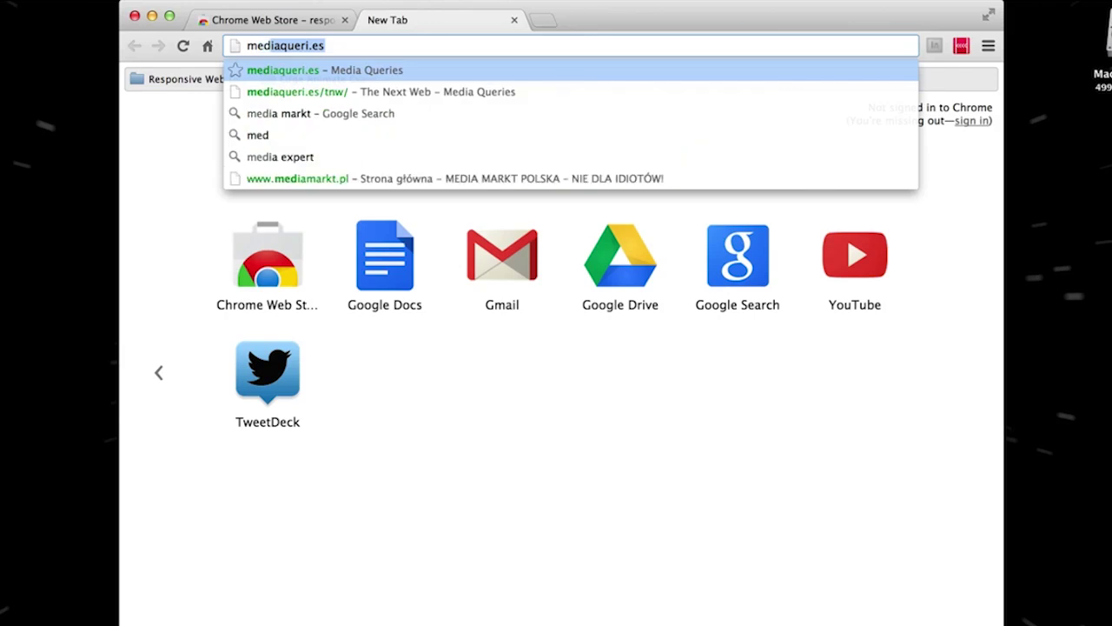
key("Return")
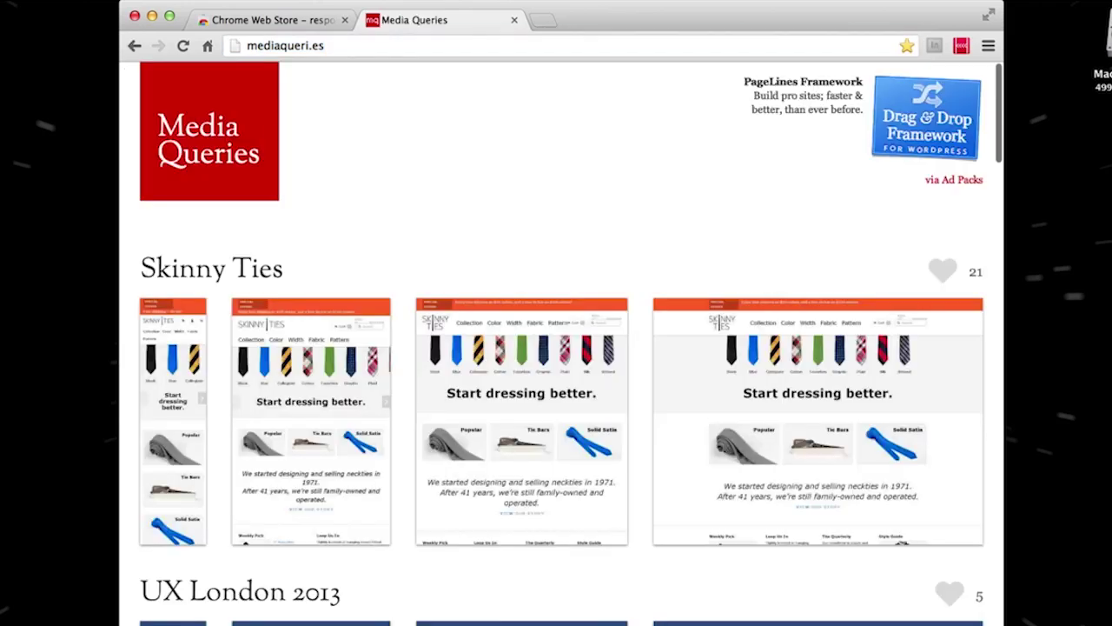
scroll(343, 213, "down", 3)
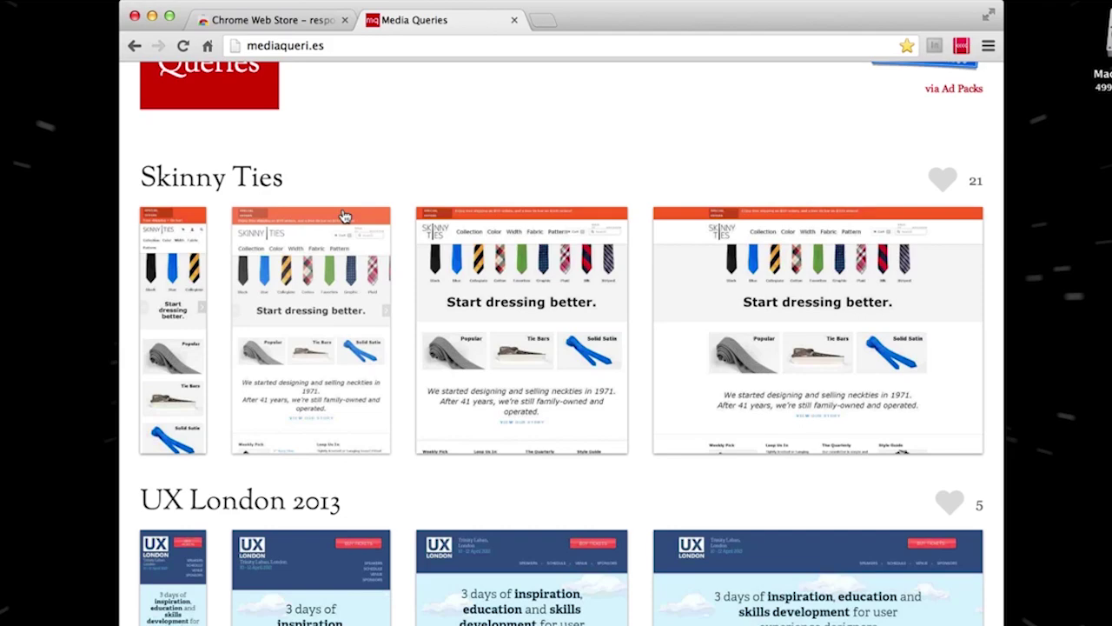
scroll(345, 216, "down", 15)
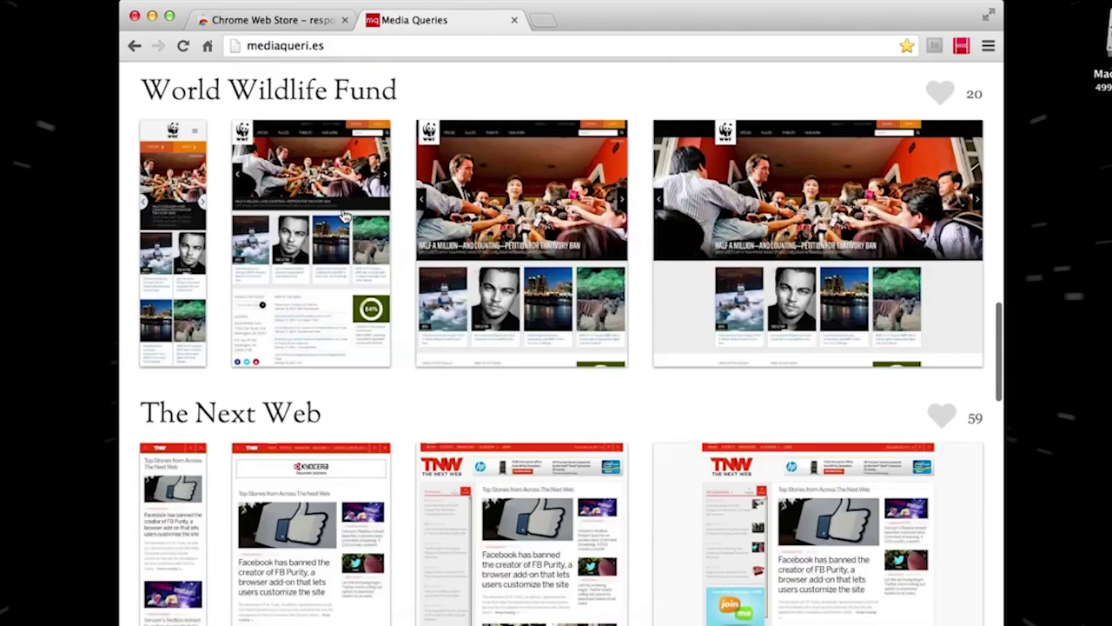
scroll(345, 216, "down", 4)
left_click(318, 283)
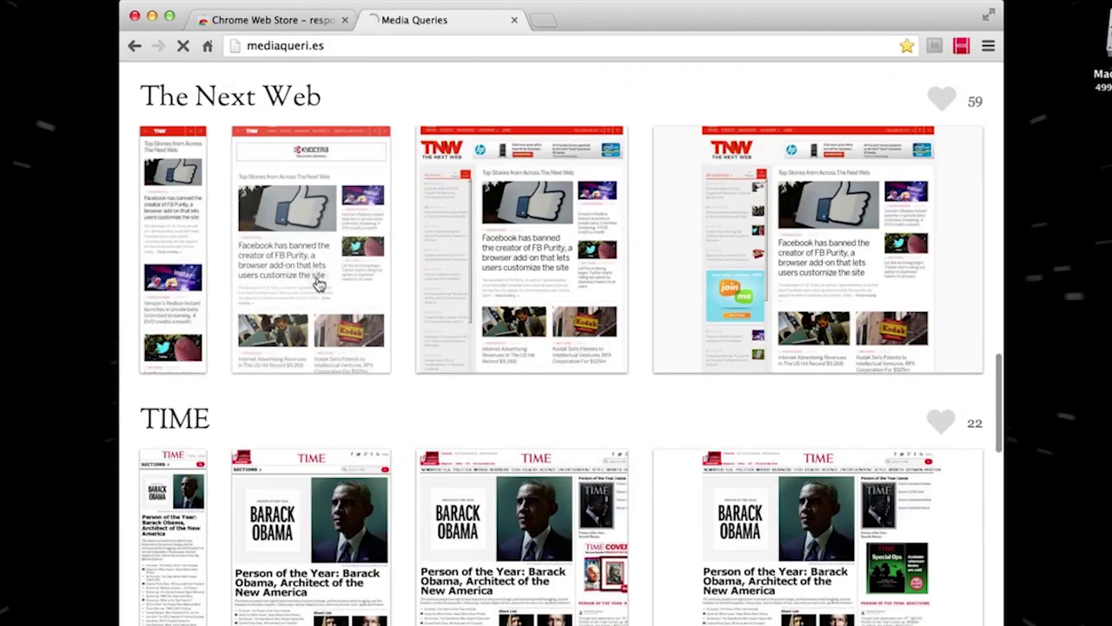
- Chart thenextweb.com's media queries and read each bar's query, max-width 480px through min-width 1130px
mouse_move(937, 82)
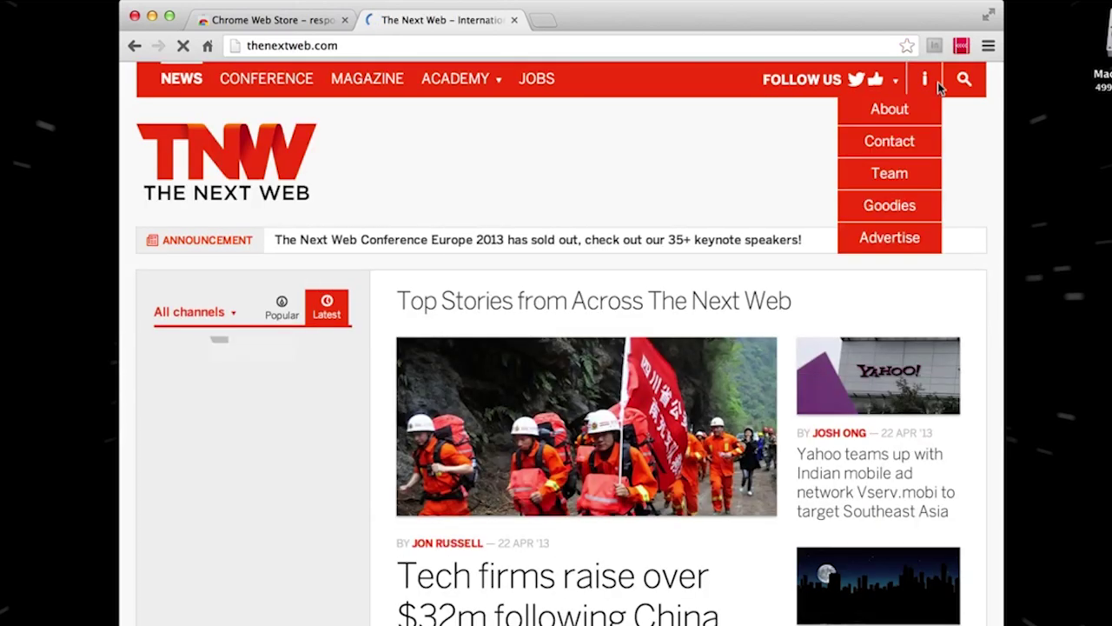
left_click(961, 45)
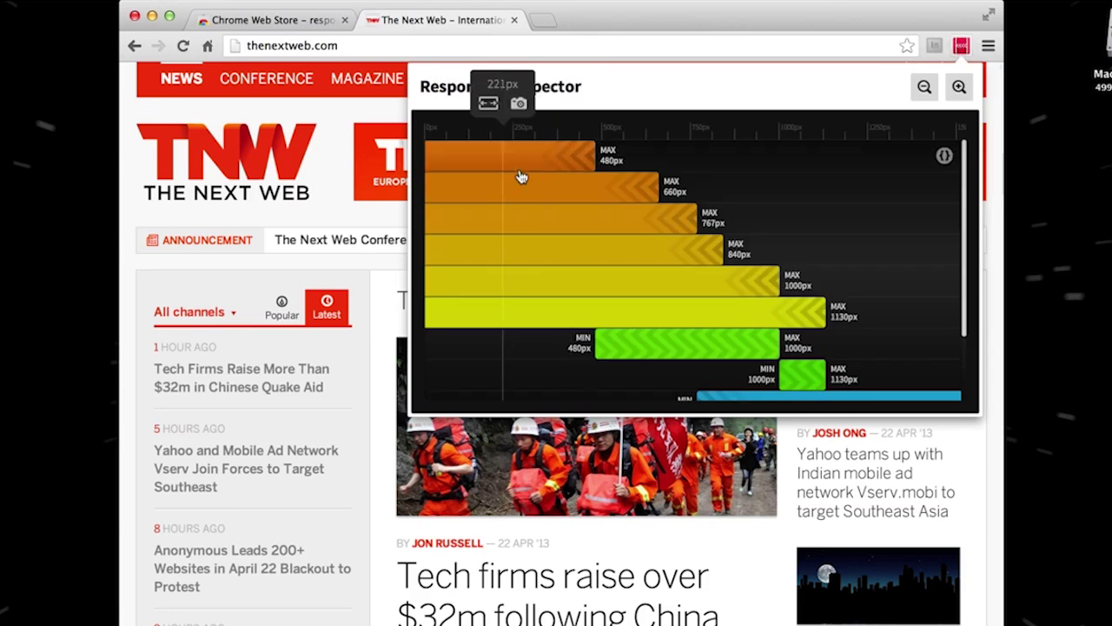
mouse_move(524, 163)
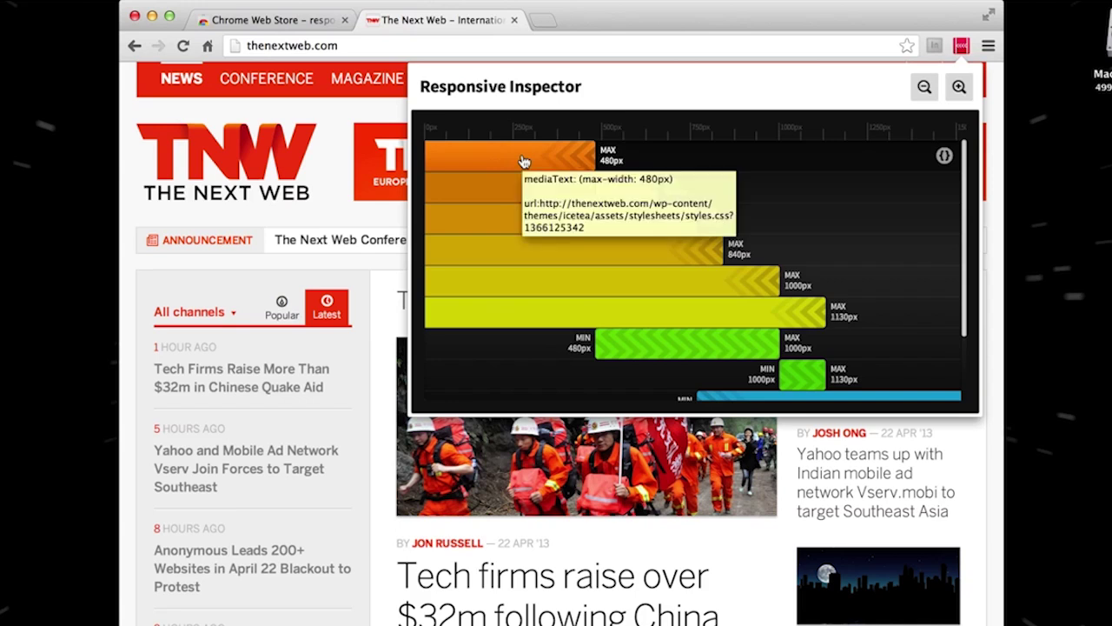
mouse_move(507, 199)
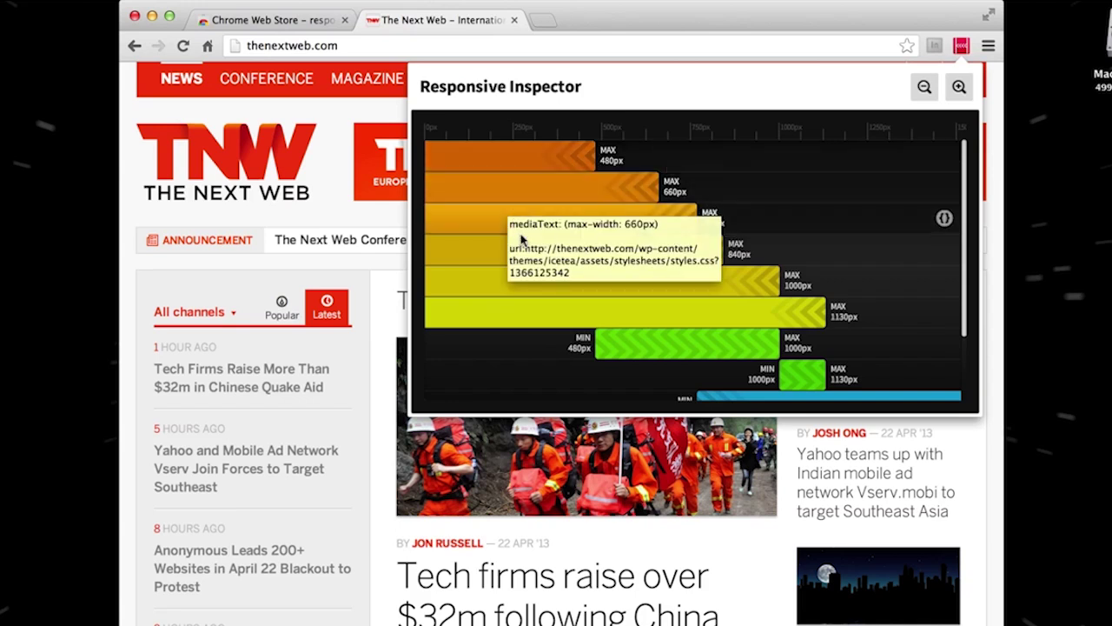
mouse_move(574, 328)
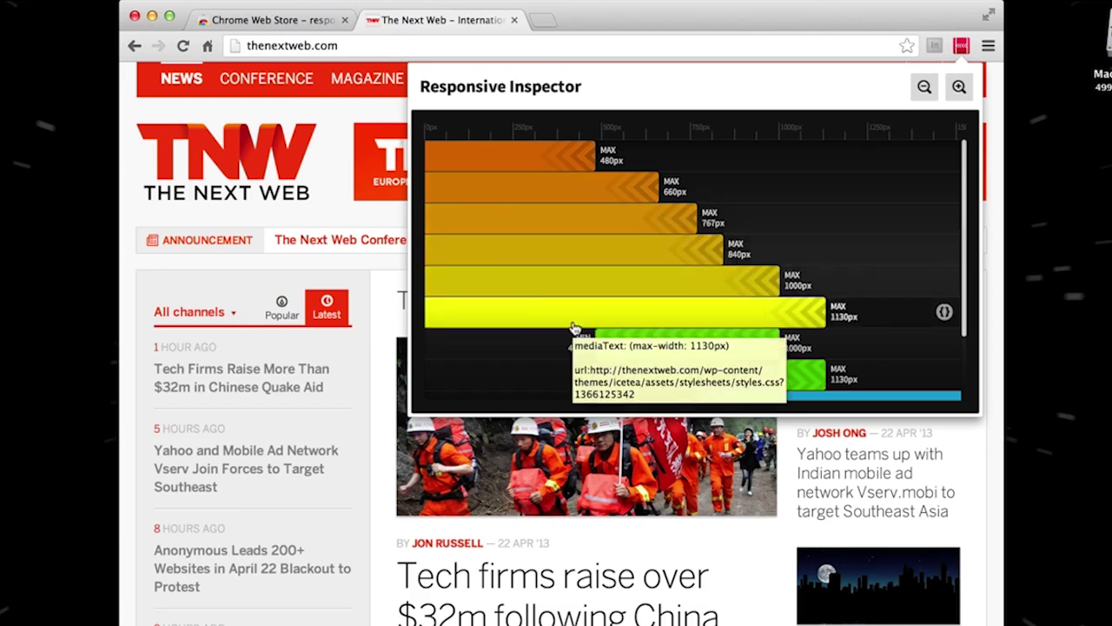
mouse_move(656, 346)
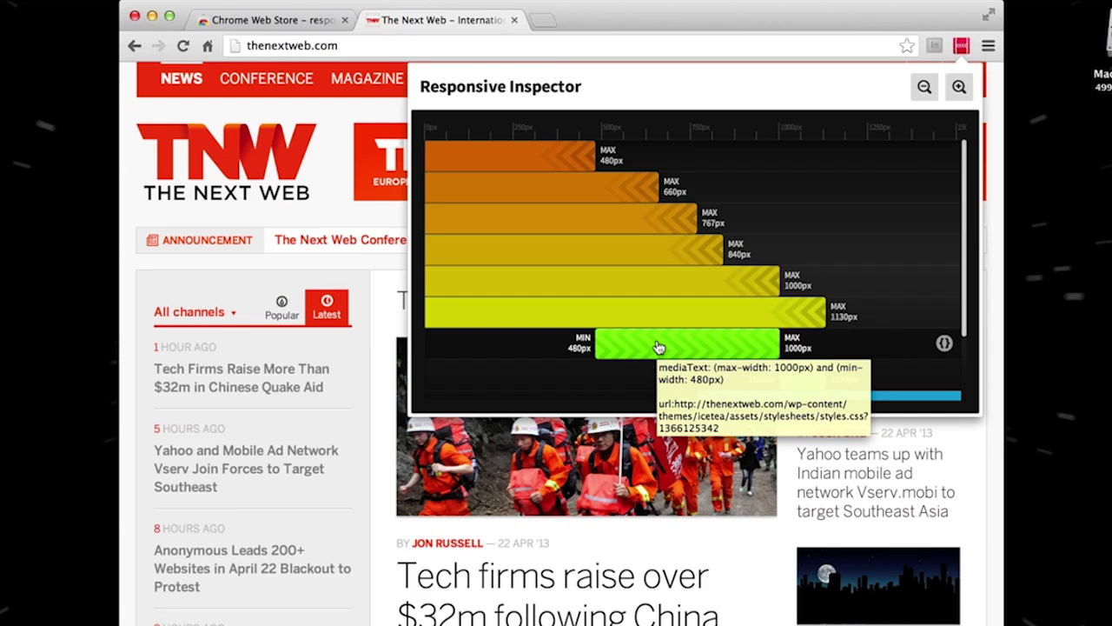
scroll(657, 343, "down", 3)
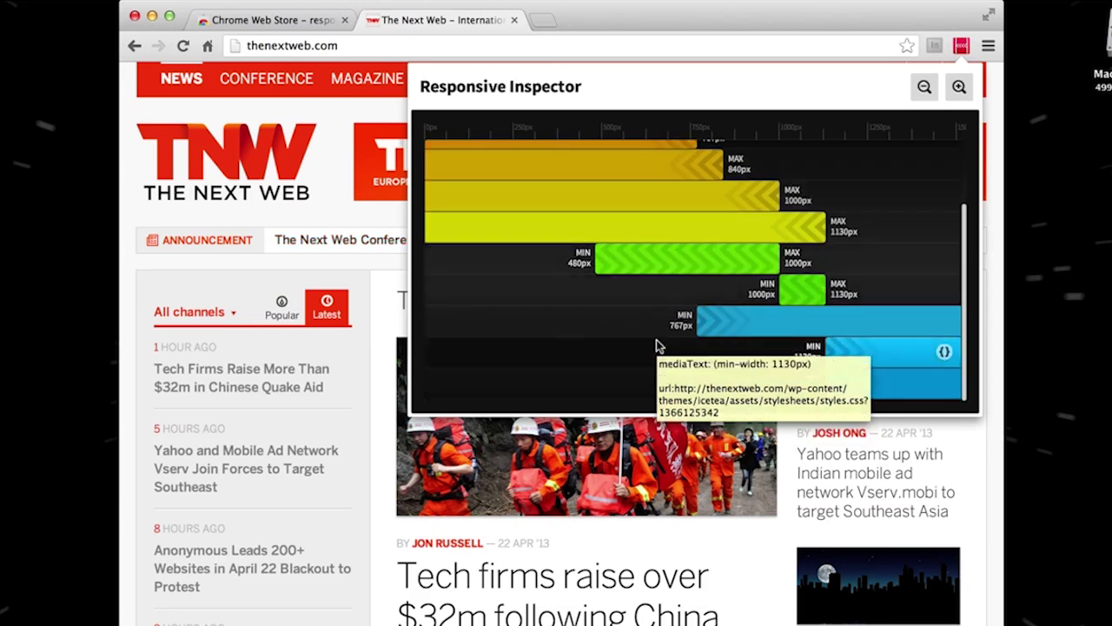
mouse_move(744, 330)
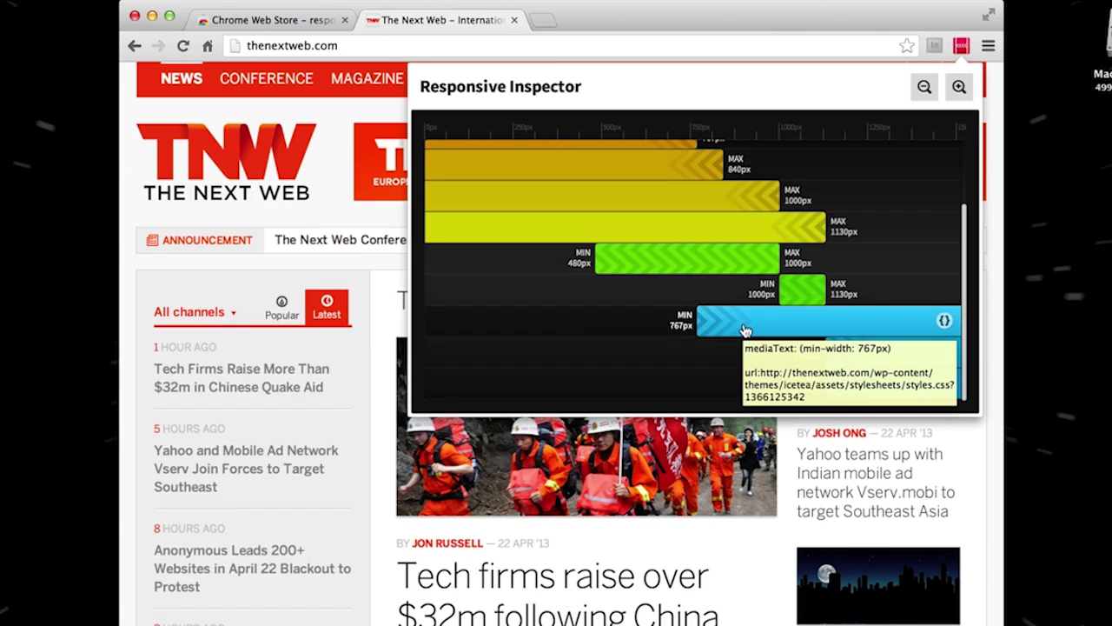
scroll(744, 330, "up", 3)
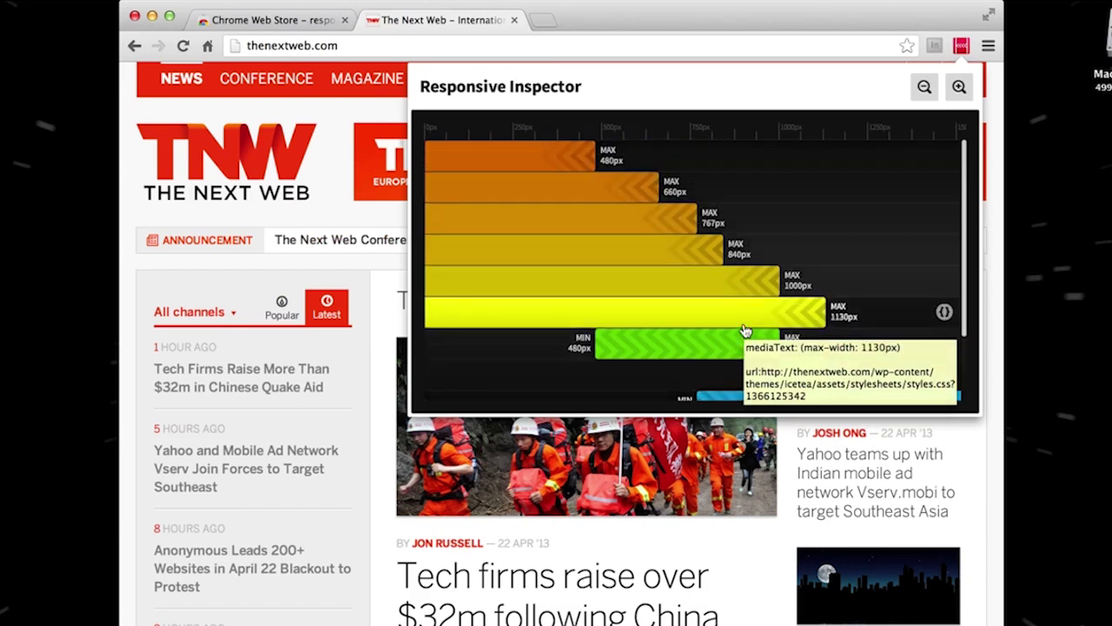
mouse_move(780, 222)
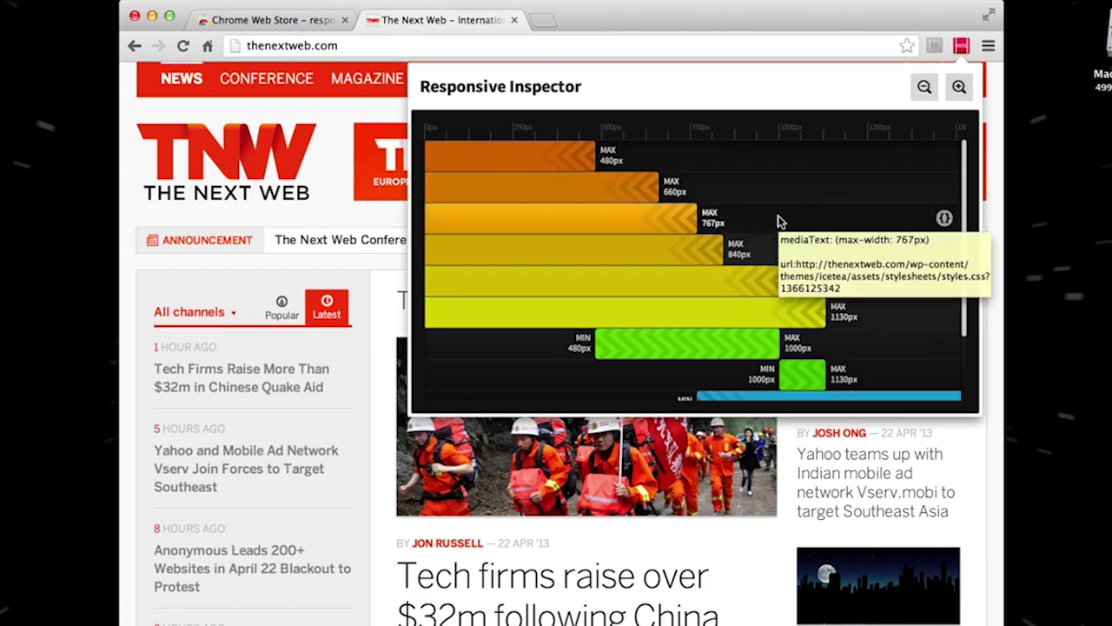
- Review styles.css at the max-width: 767px rule, then return to The Next Web's breakpoint chart
left_click(944, 219)
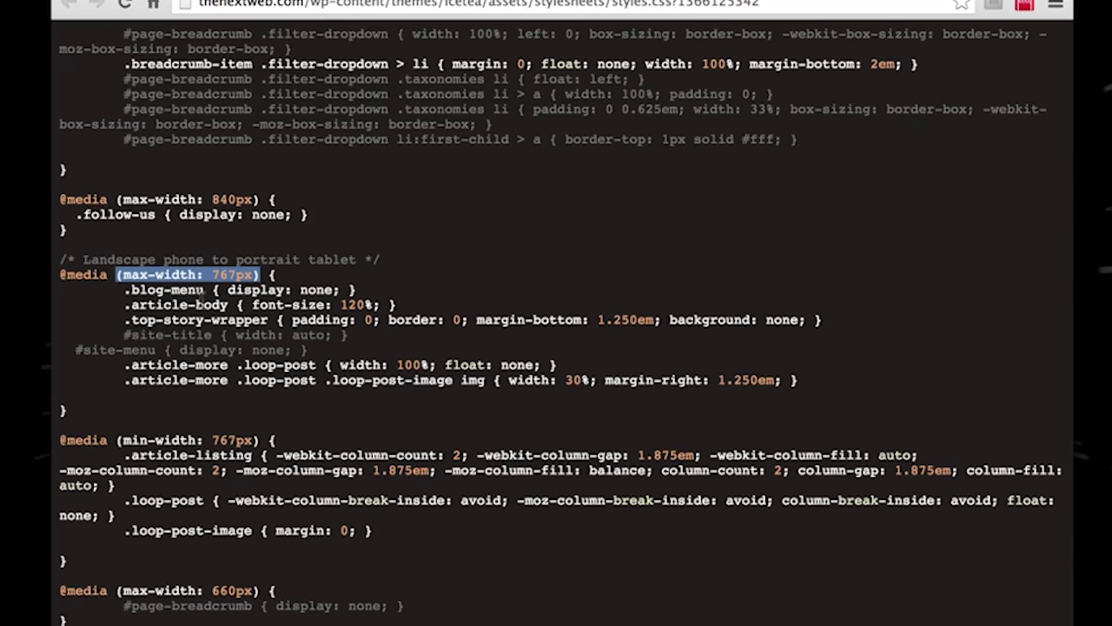
scroll(201, 298, "down", 2)
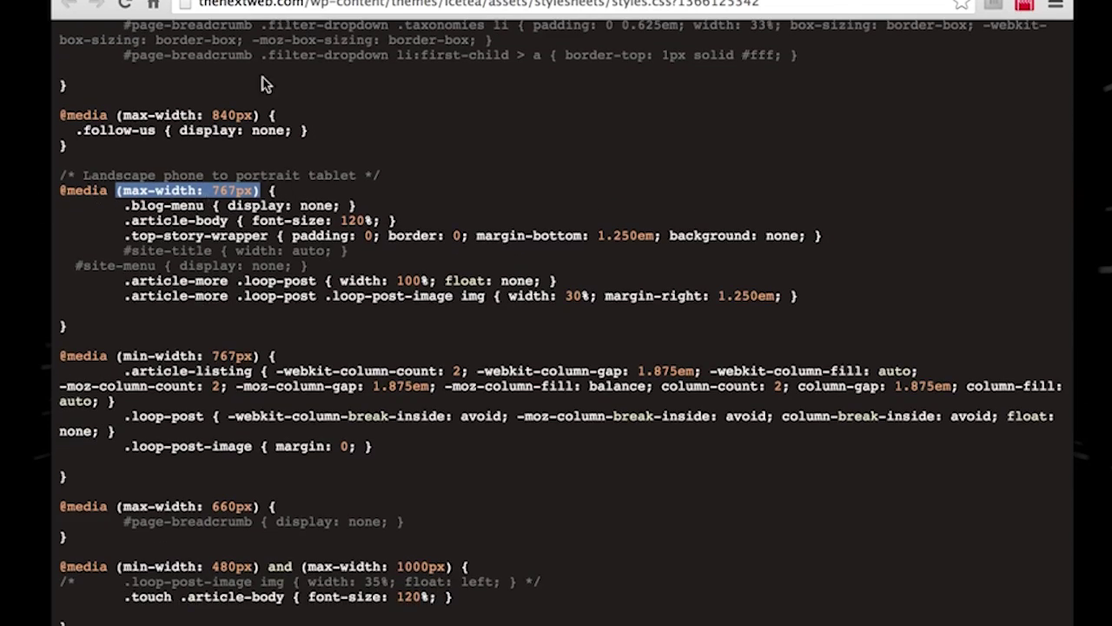
left_click(383, 0)
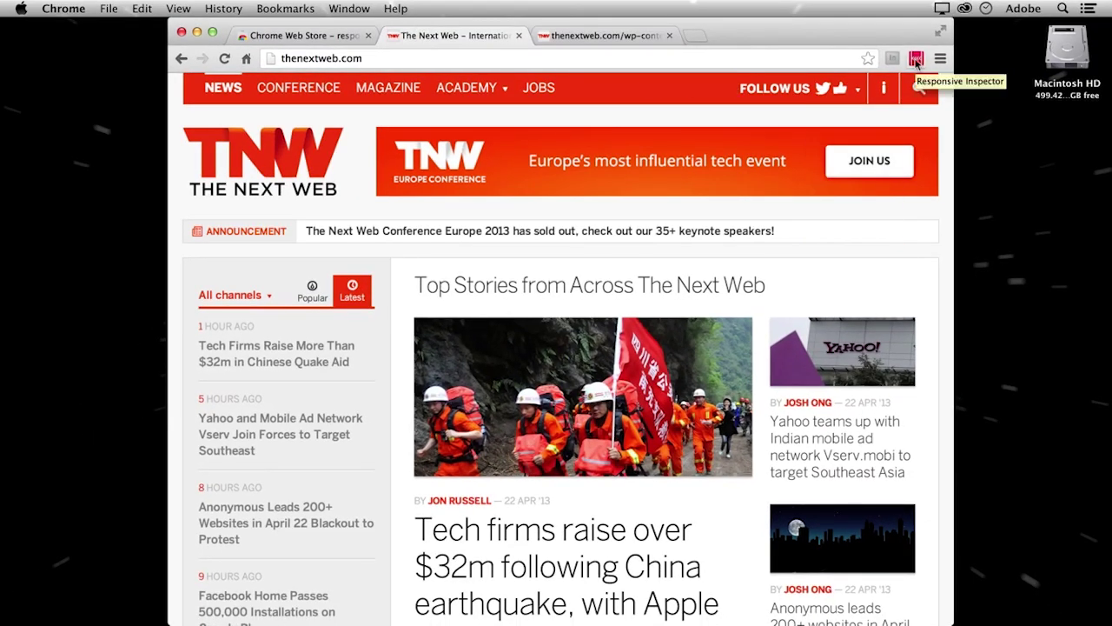
left_click(917, 59)
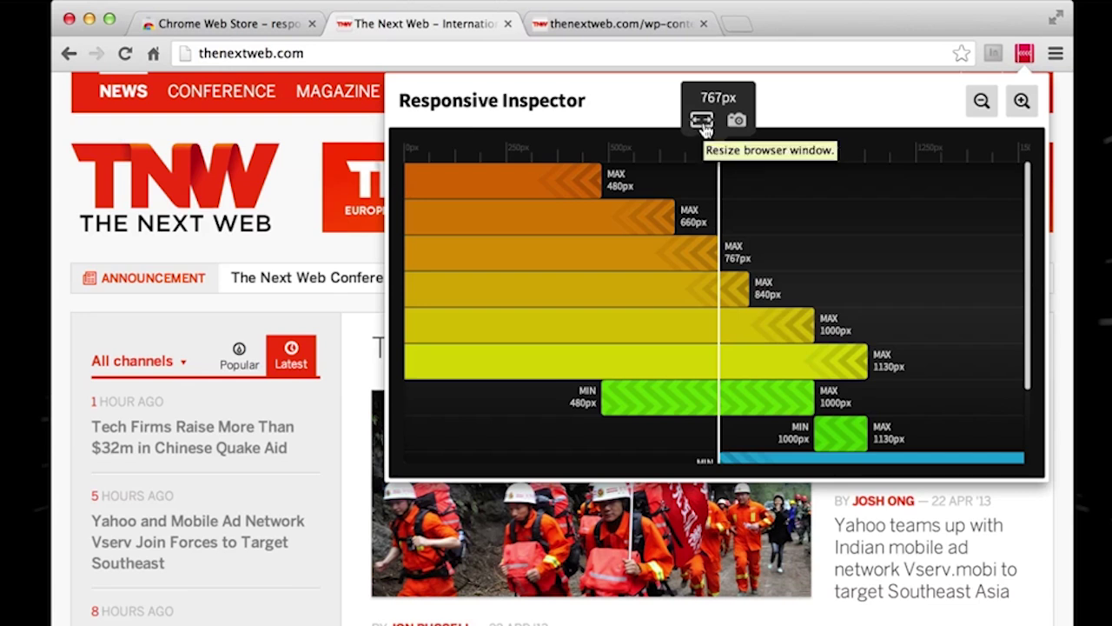
- Resize the browser to the 767px breakpoint, then to 936px wide, letting The Next Web reflow
left_click(702, 122)
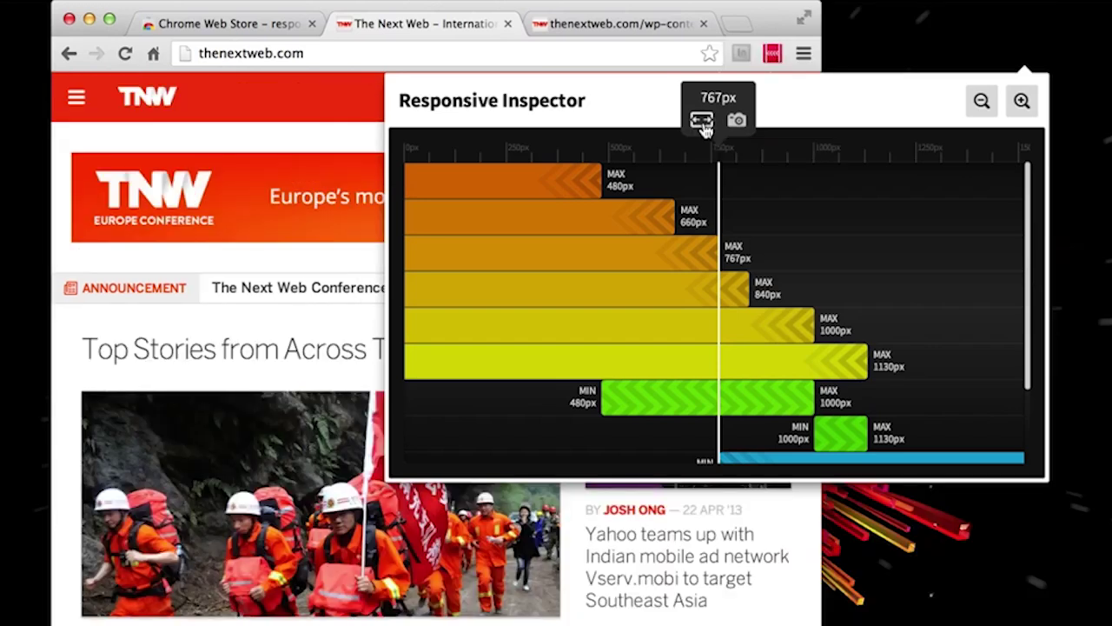
scroll(178, 542, "down", 5)
scroll(178, 542, "up", 5)
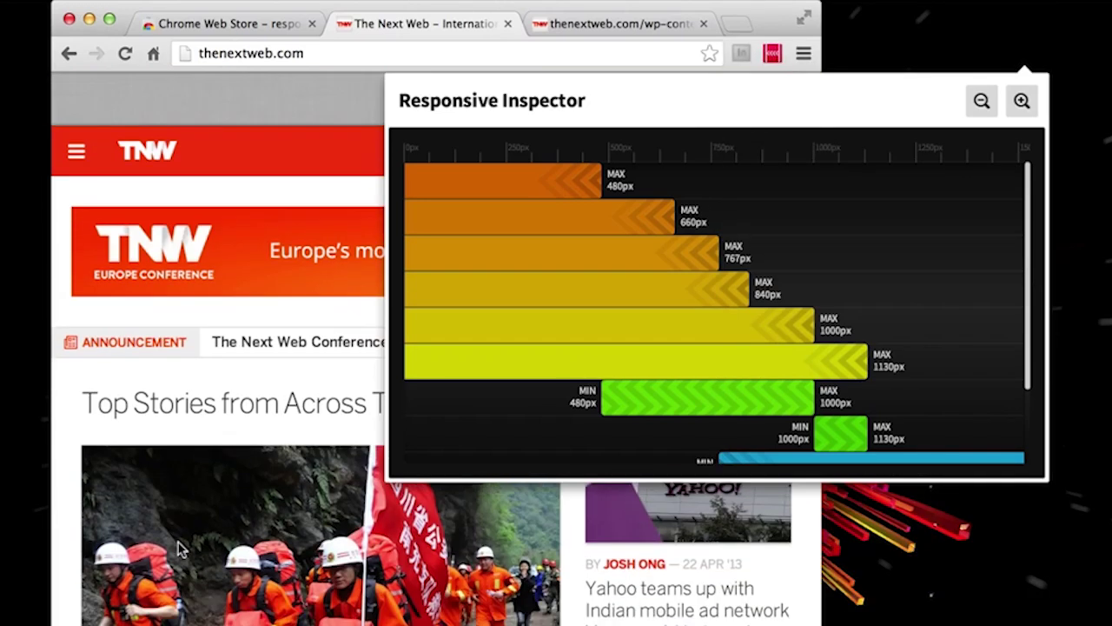
mouse_move(831, 164)
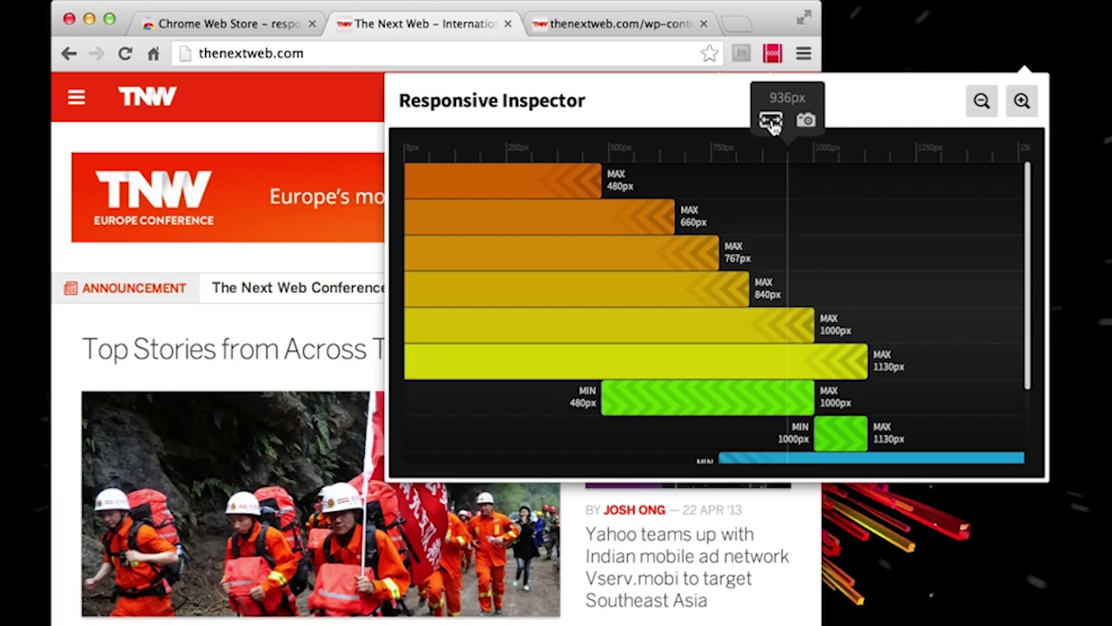
left_click(770, 122)
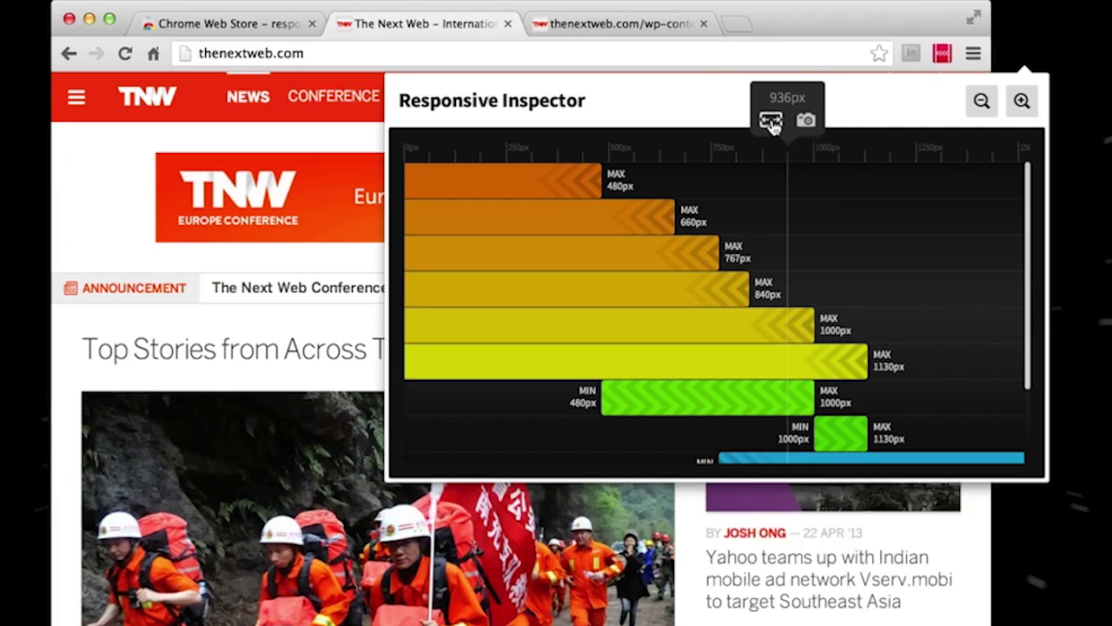
left_click(580, 24)
- Open outof.me in a new tab and chart its breakpoints: max-width 480px, min-width 480–1200px
key("ctrl+t")
type("outof.me")
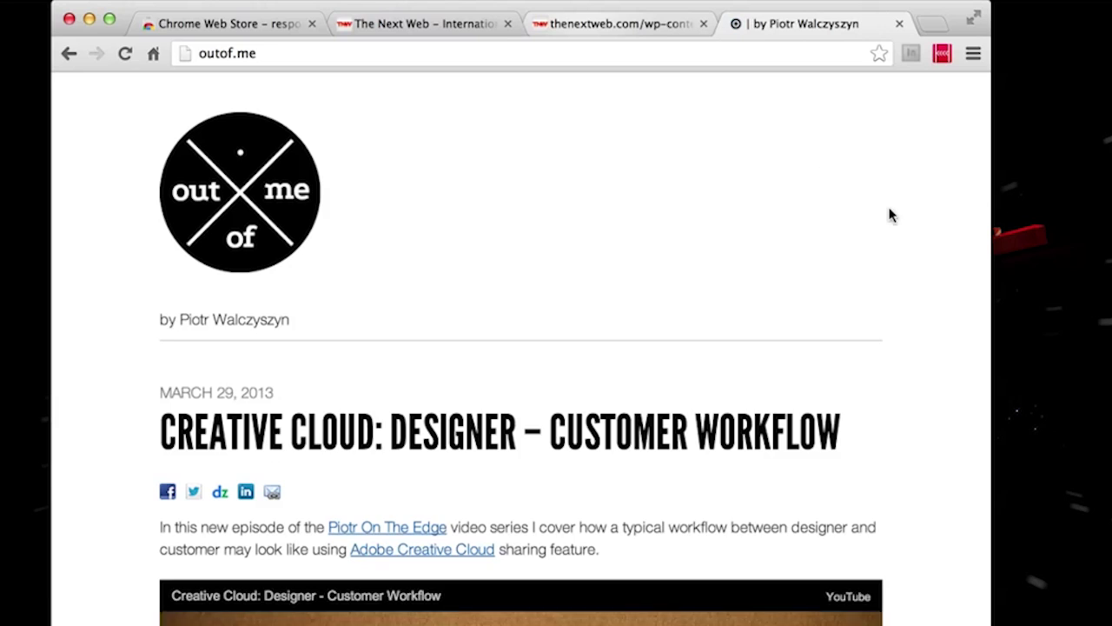
left_click(942, 61)
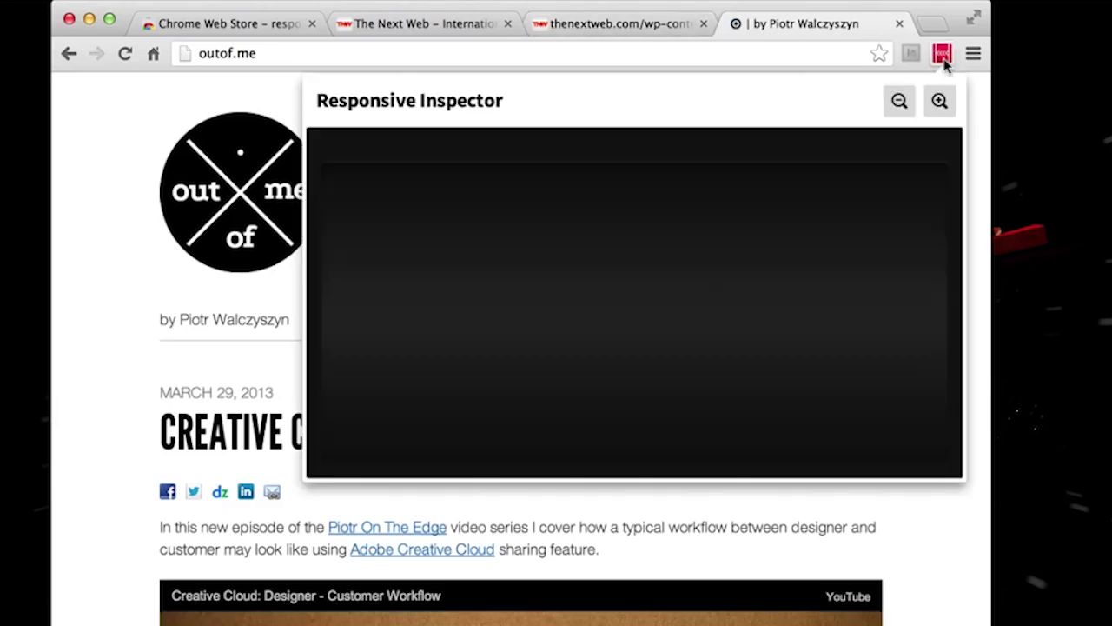
mouse_move(529, 154)
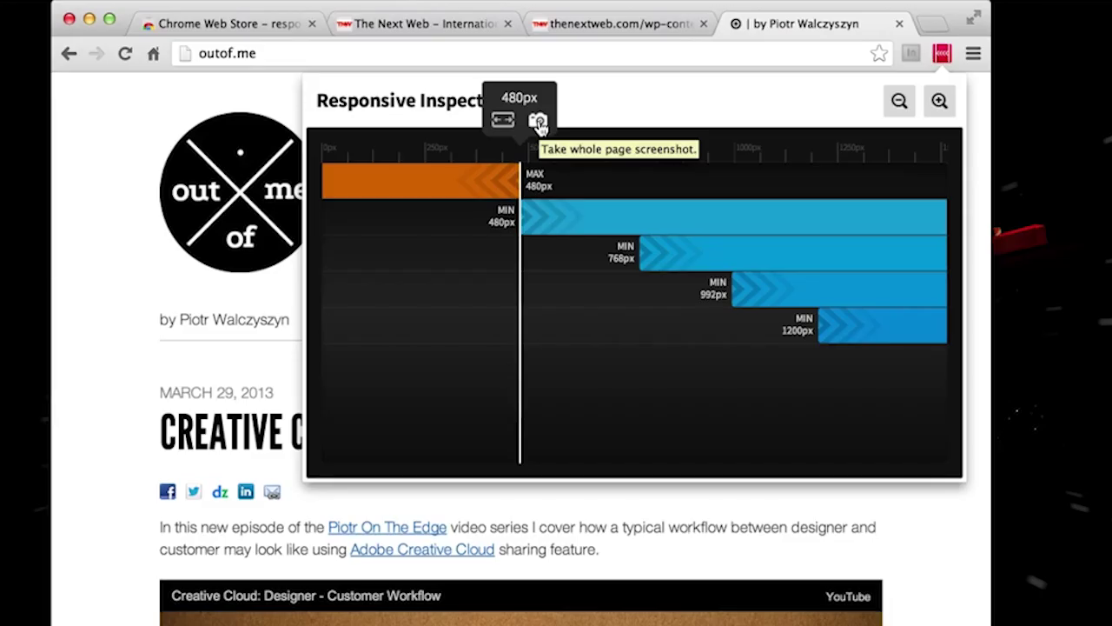
- Take a full-page 480px screenshot of outof.me, scroll the stitched preview, and save it
left_click(538, 121)
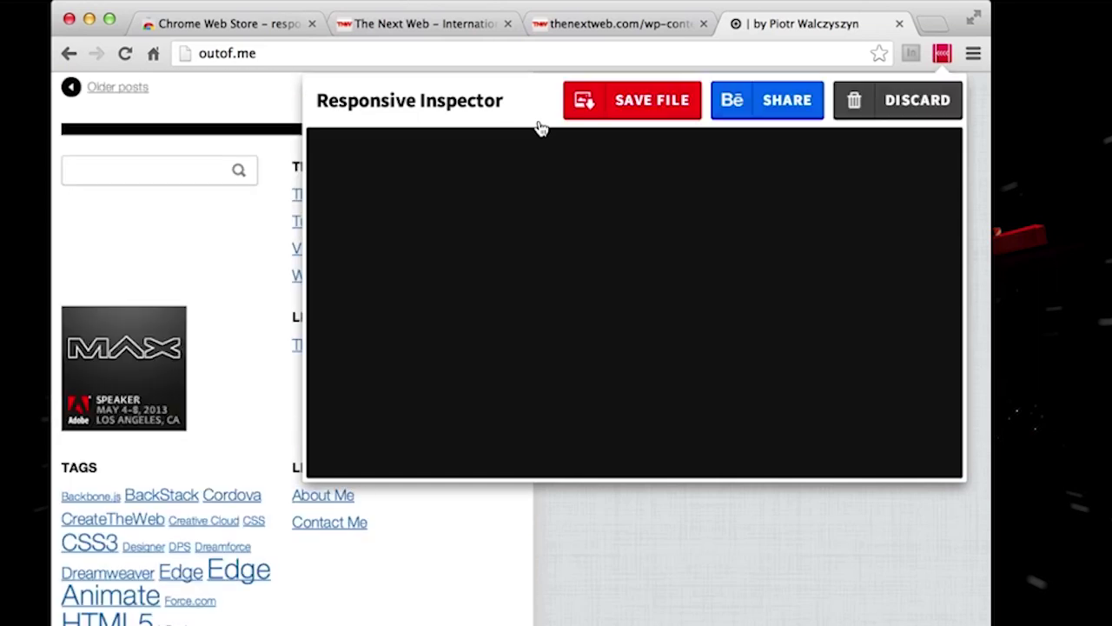
scroll(550, 250, "down", 5)
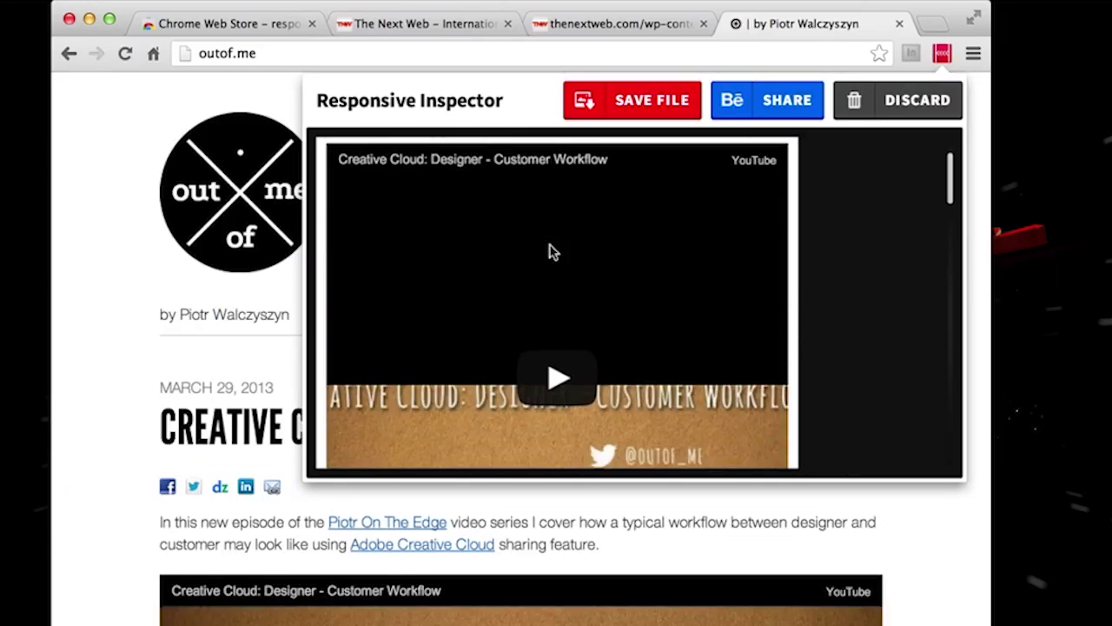
scroll(554, 252, "down", 10)
scroll(699, 422, "down", 10)
scroll(699, 421, "up", 15)
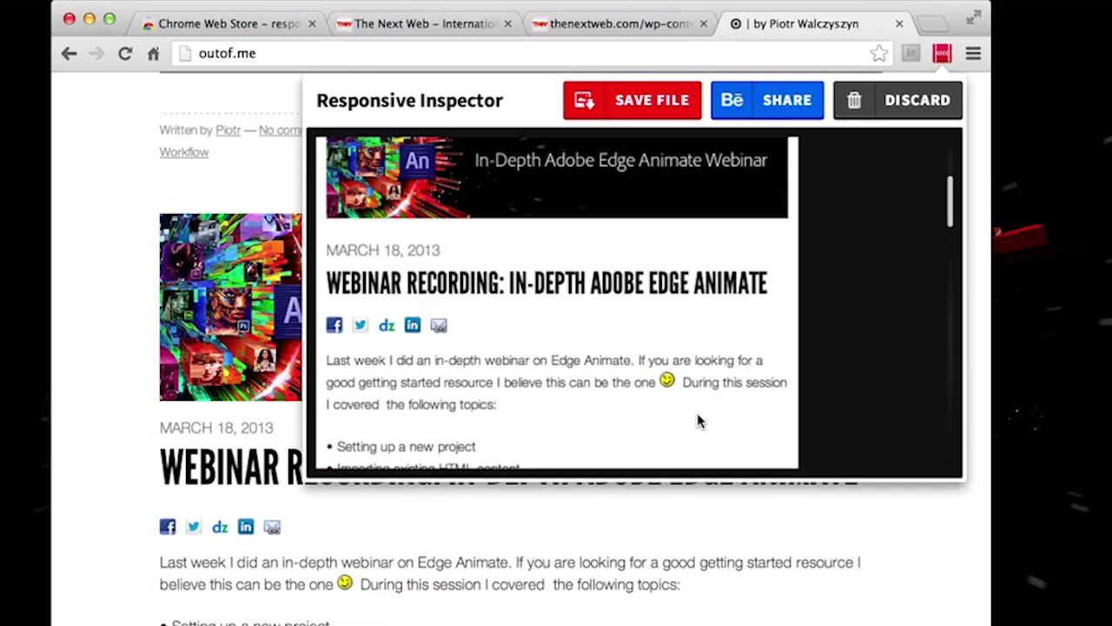
scroll(697, 422, "up", 10)
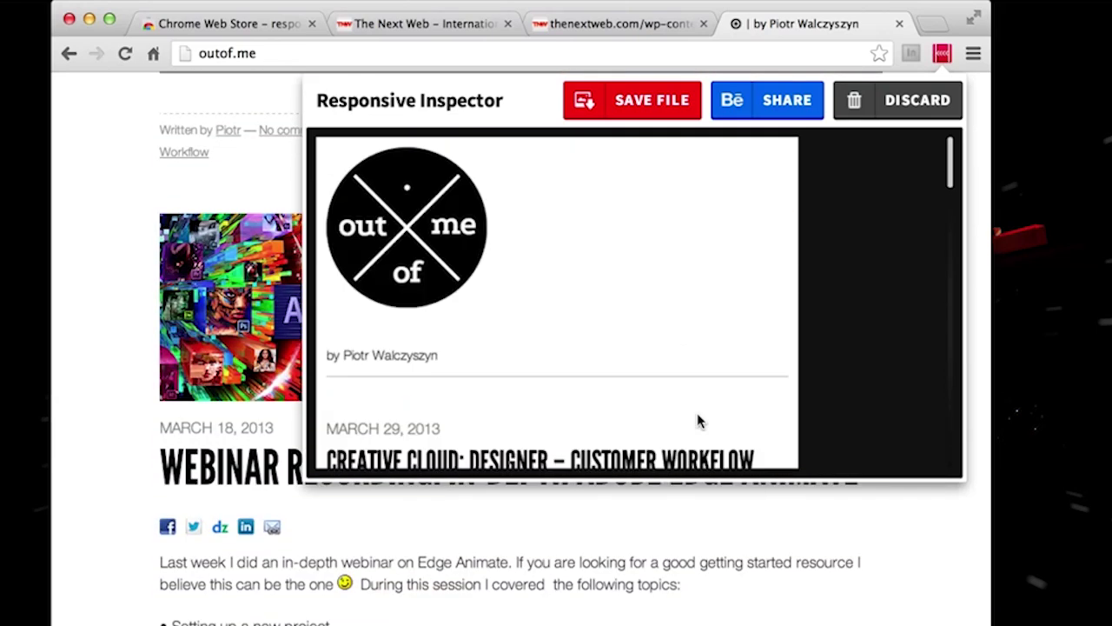
left_click(605, 89)
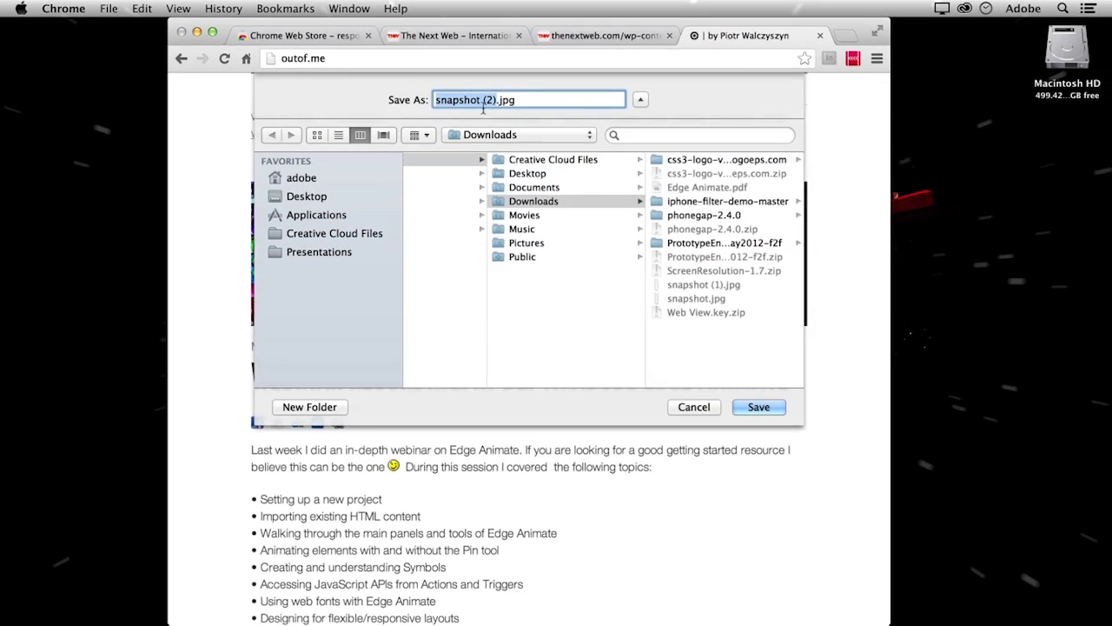
- Save snapshot (2).jpg to the Desktop and preview it in Quick Look (480 × 8,174)
left_click(305, 199)
left_click(758, 407)
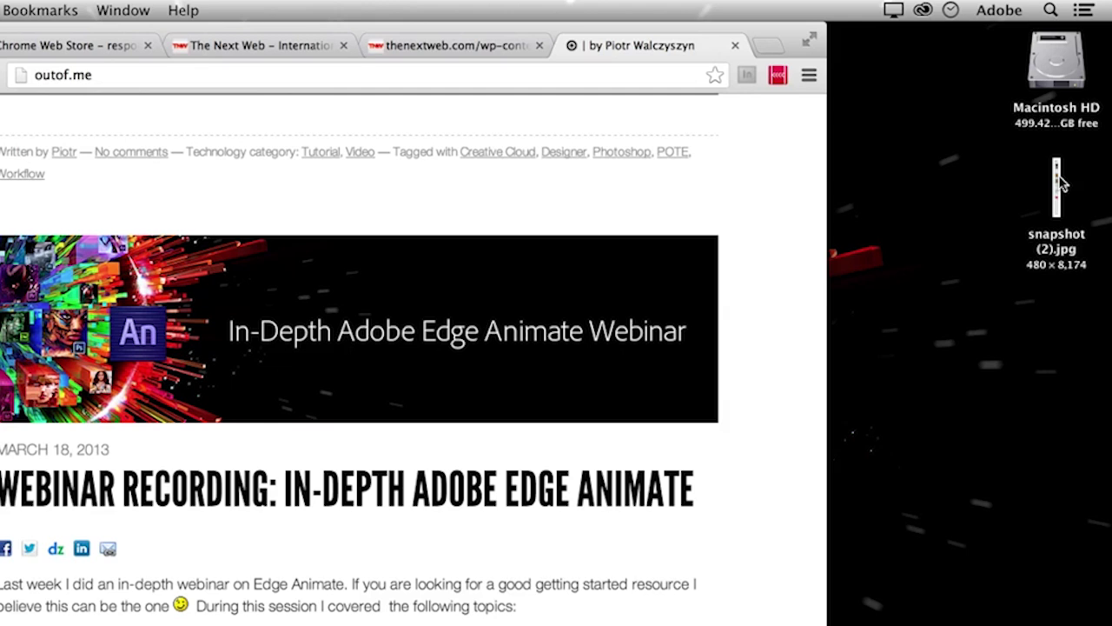
left_click(1058, 184)
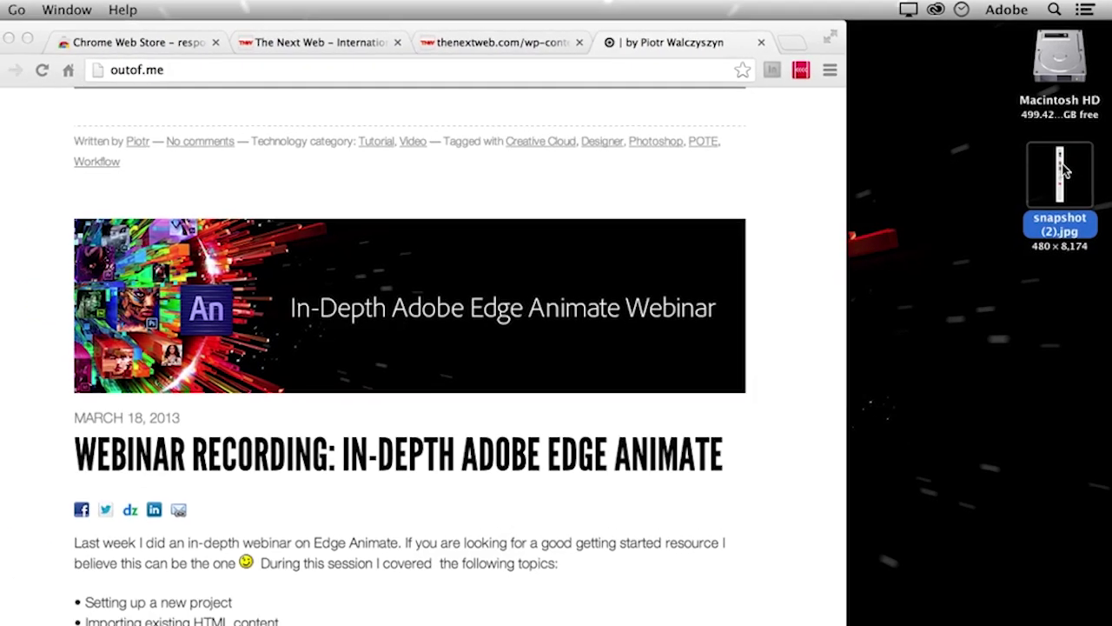
key("space")
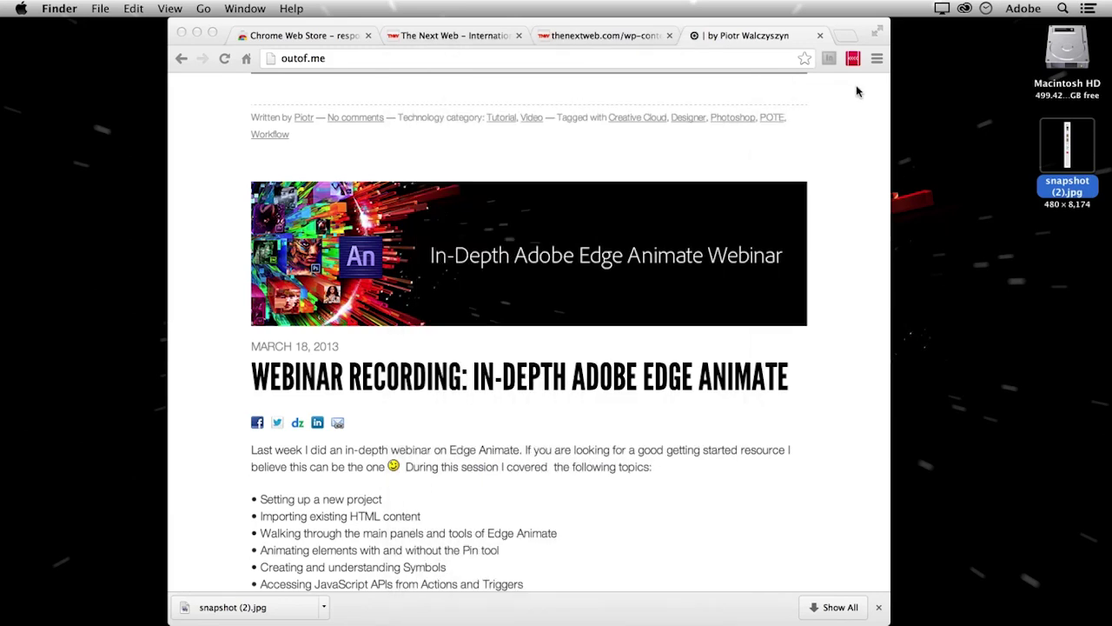
- Reopen Responsive Inspector and take a second full-page screenshot of outof.me at 480px
left_click(851, 60)
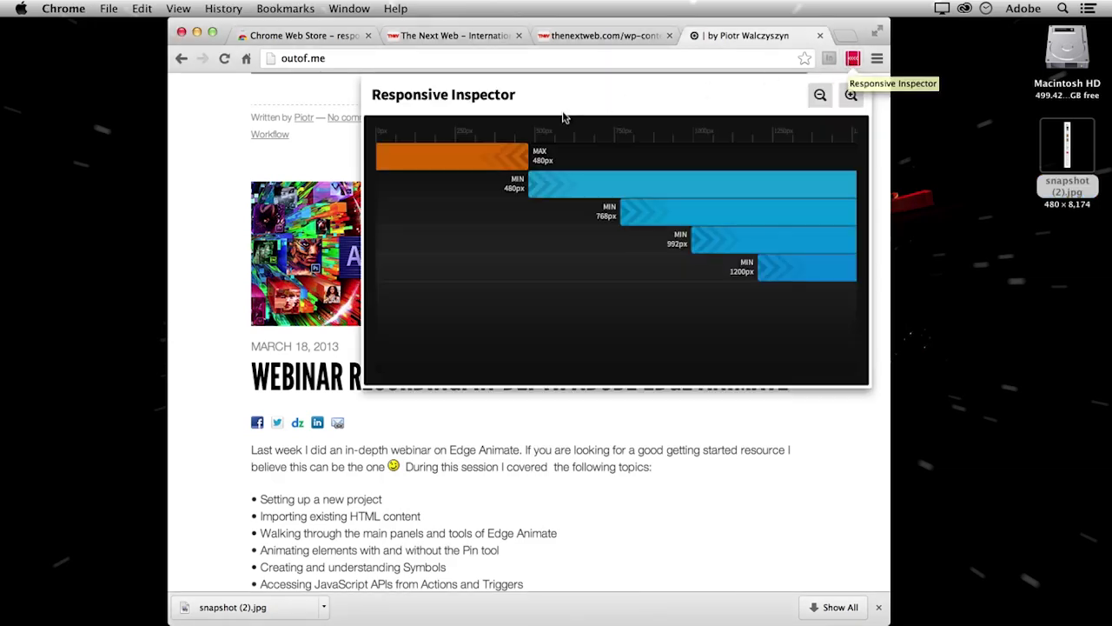
mouse_move(530, 139)
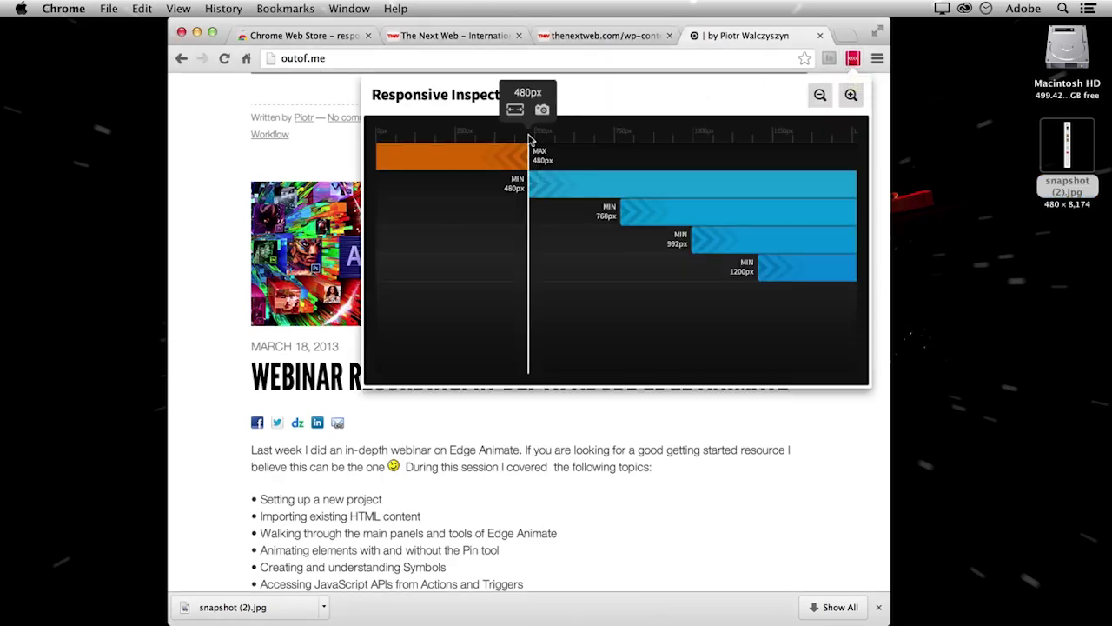
left_click(540, 112)
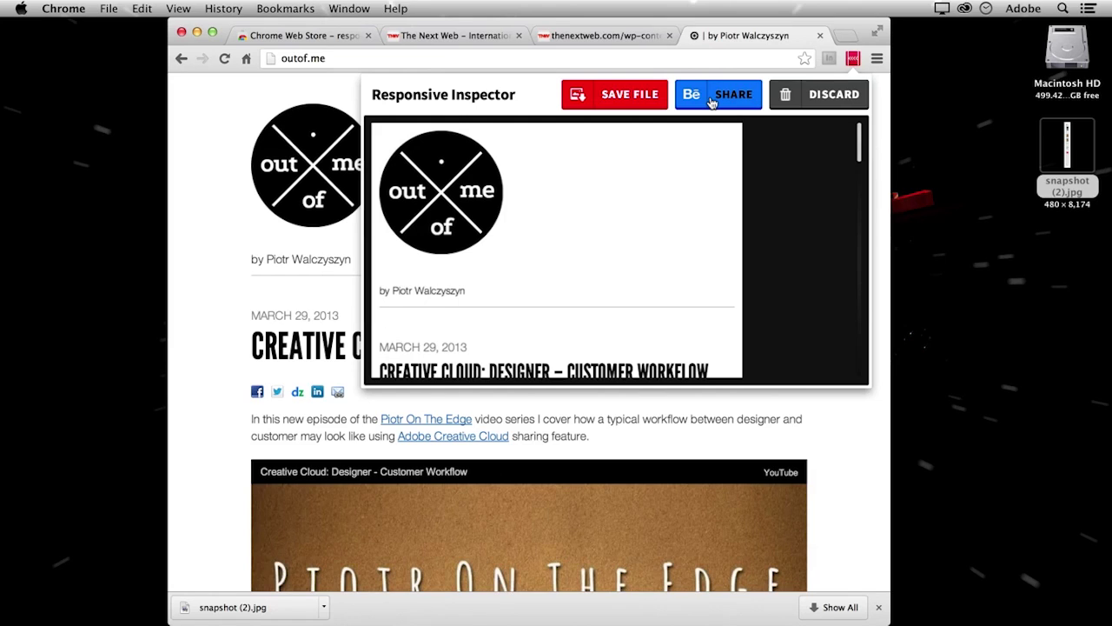
- Share the screenshot to Behance as a revision of the existing 'outof.me 480' WIP
left_click(710, 103)
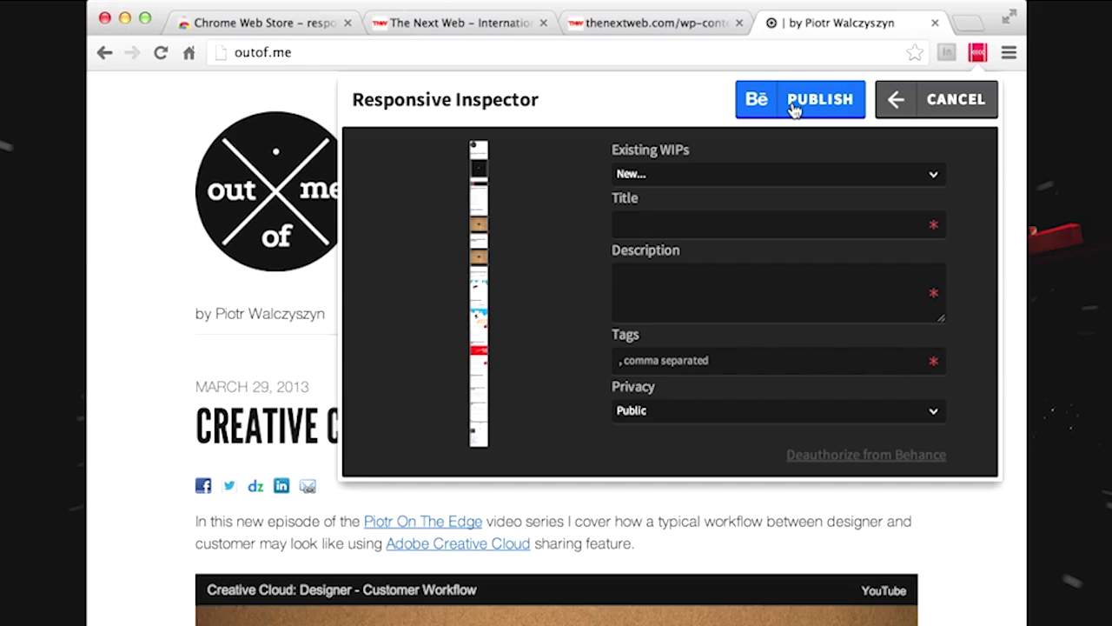
left_click(755, 173)
left_click(732, 141)
left_click(719, 184)
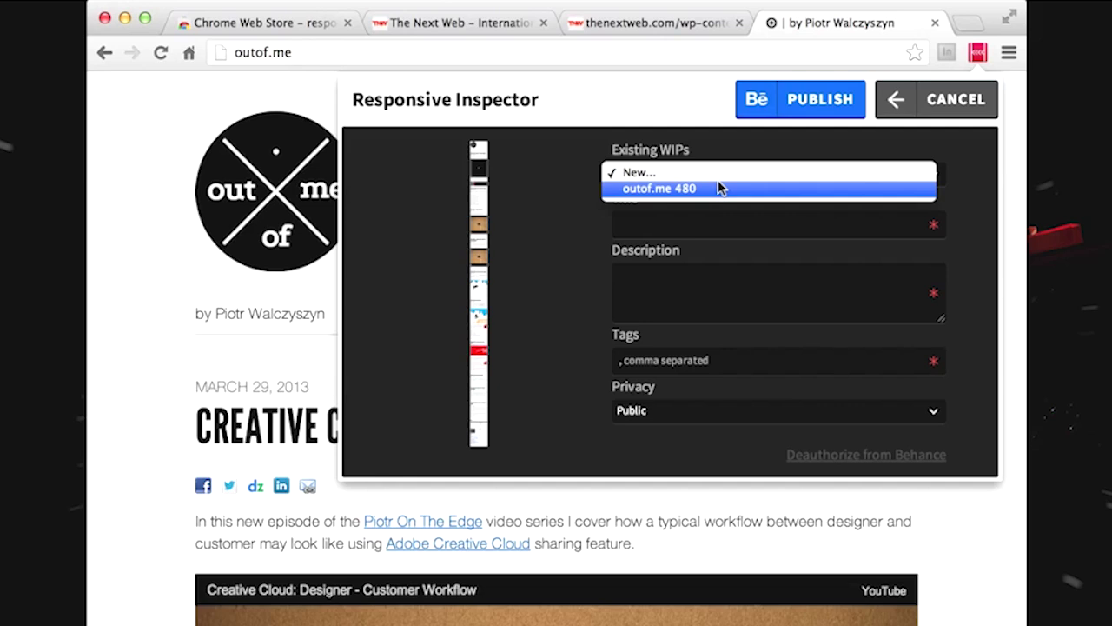
left_click(667, 199)
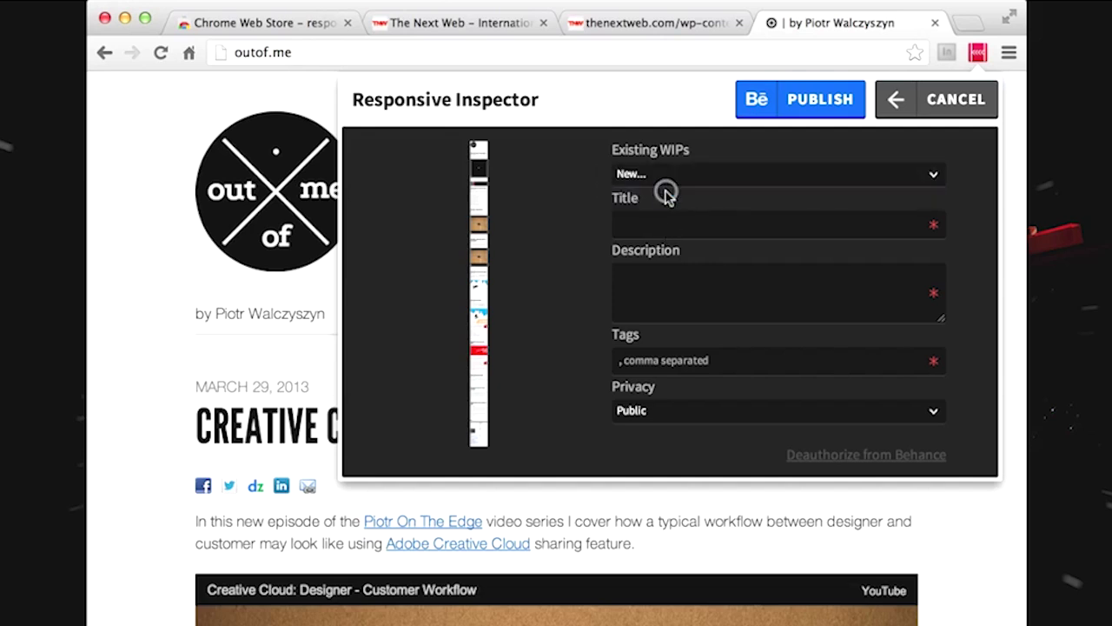
- Enter the description 'some description' and the tags rwd, outofme
left_click(675, 291)
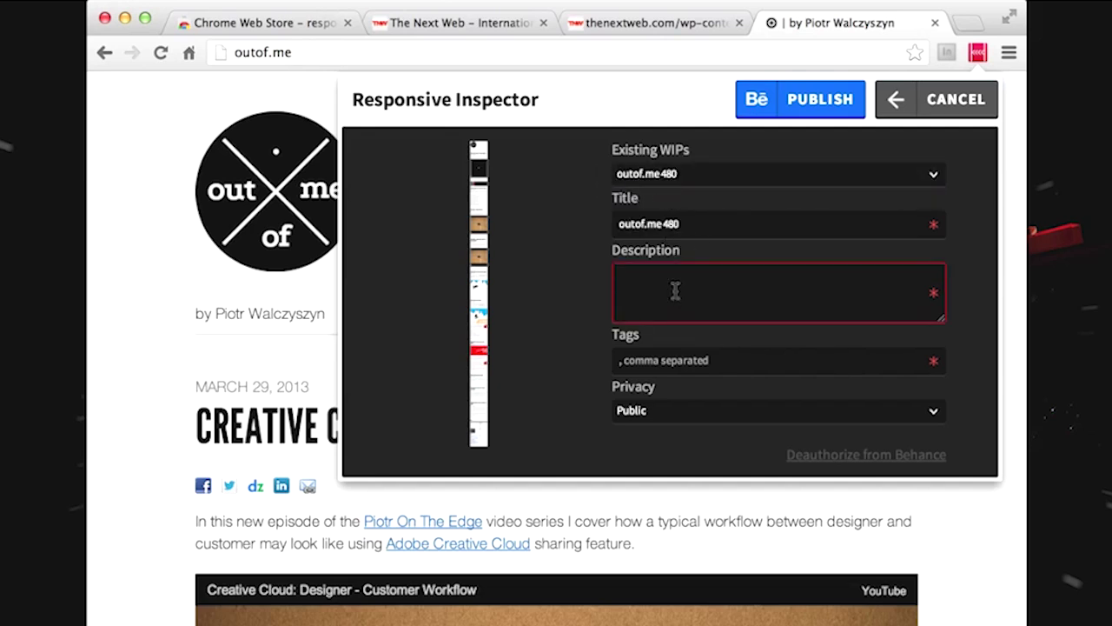
type("some desi")
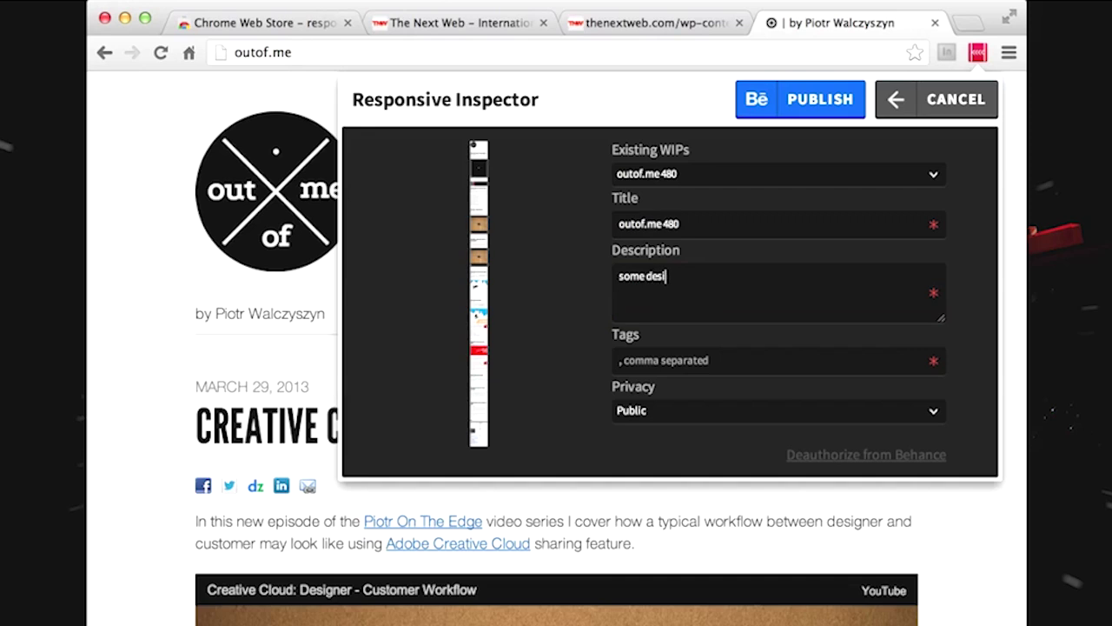
key("BackSpace")
type("cription")
key("Tab")
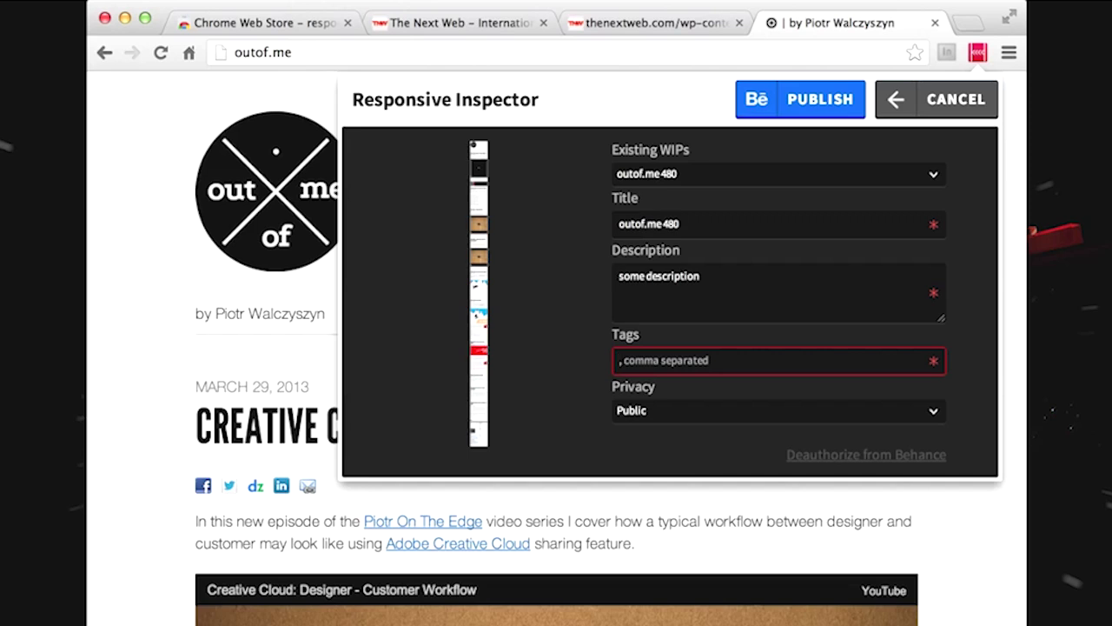
type("rw")
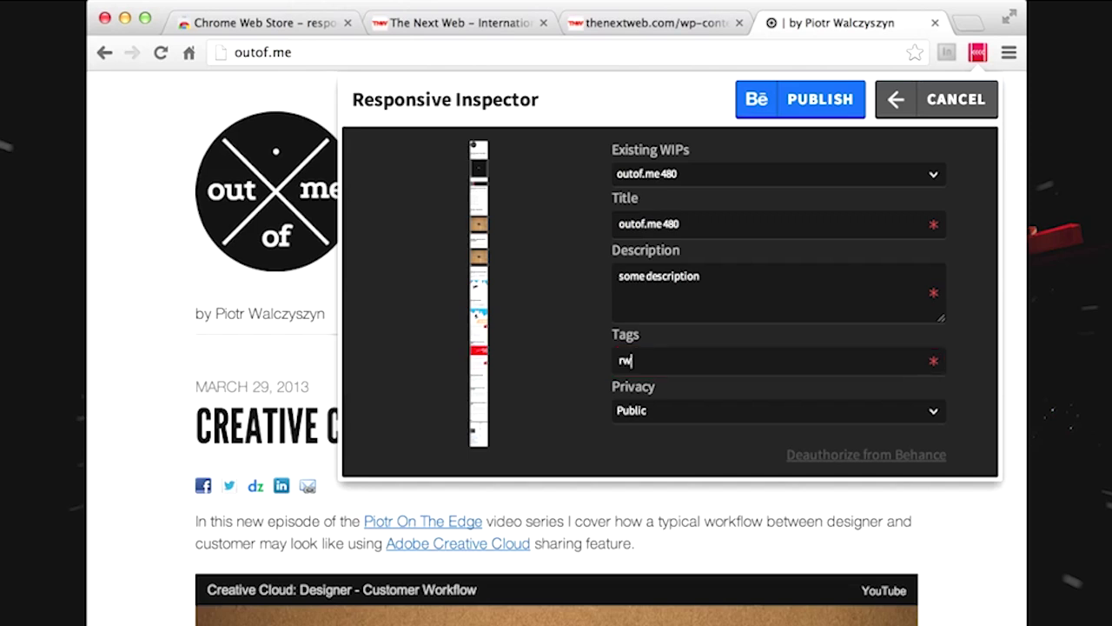
type("d, outofme")
- Publish the screenshot as a new revision of the outof.me 480 Behance WIP
left_click(817, 101)
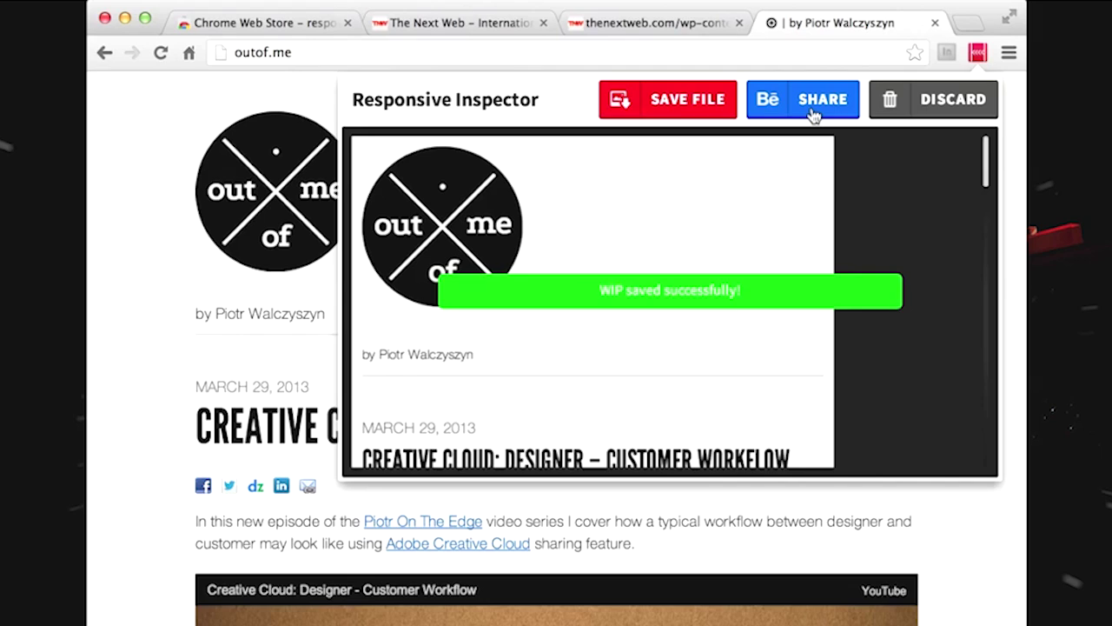
- Load behance.net in a new tab and dismiss the creatives-to-follow suggestions
key("super+t")
type("beh")
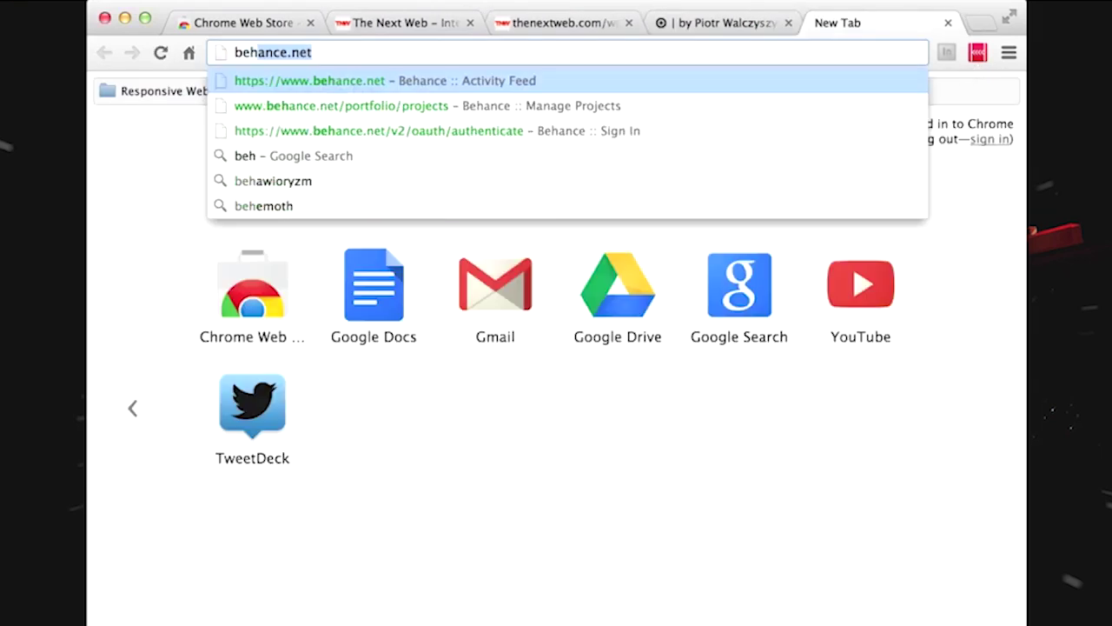
key("Return")
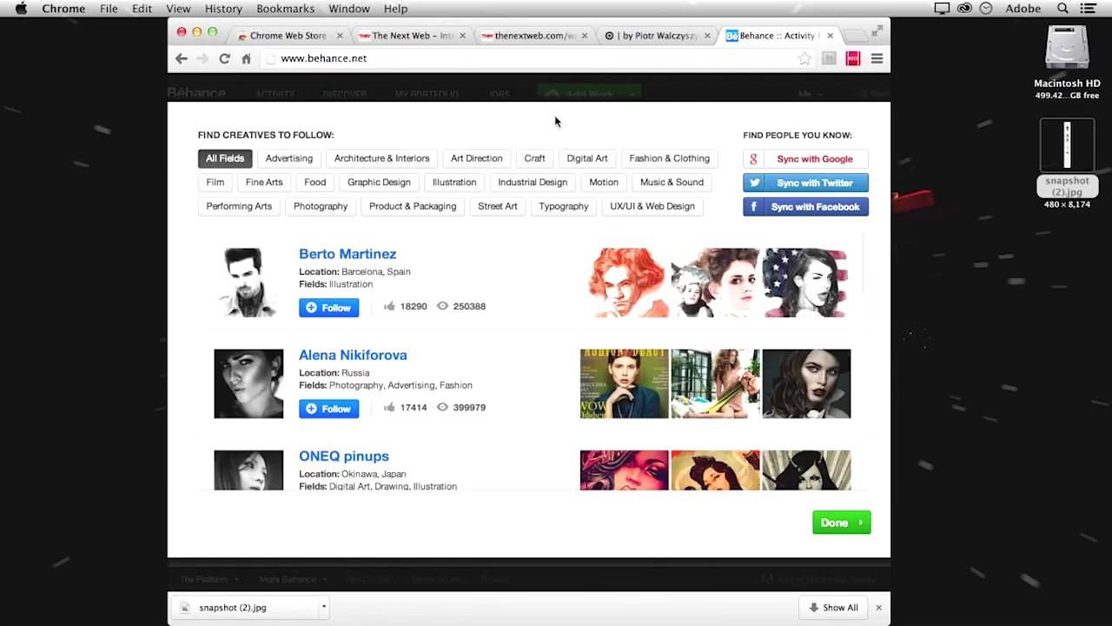
left_click(833, 525)
- From My Work's Works In Progress, view outof.me 480 and open revision 3
mouse_move(429, 104)
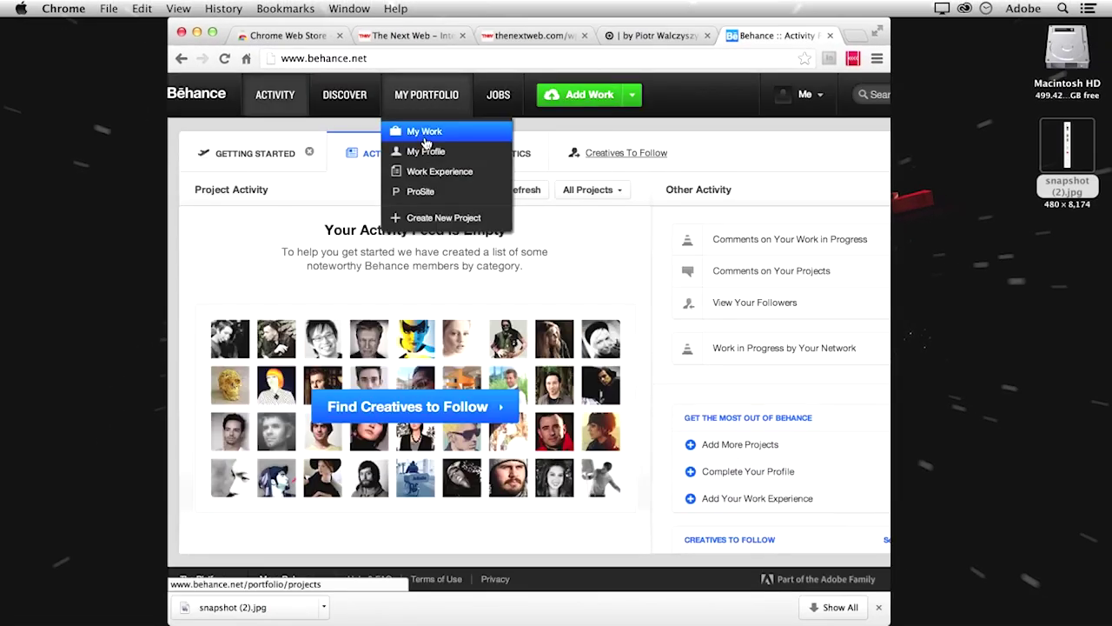
left_click(425, 139)
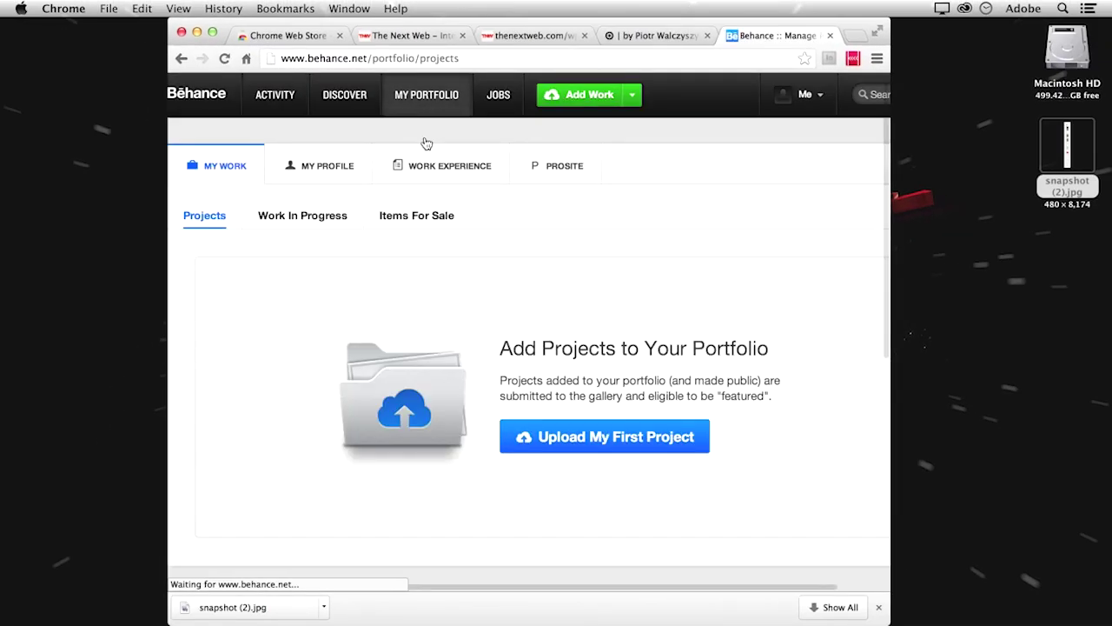
left_click(290, 219)
mouse_move(377, 287)
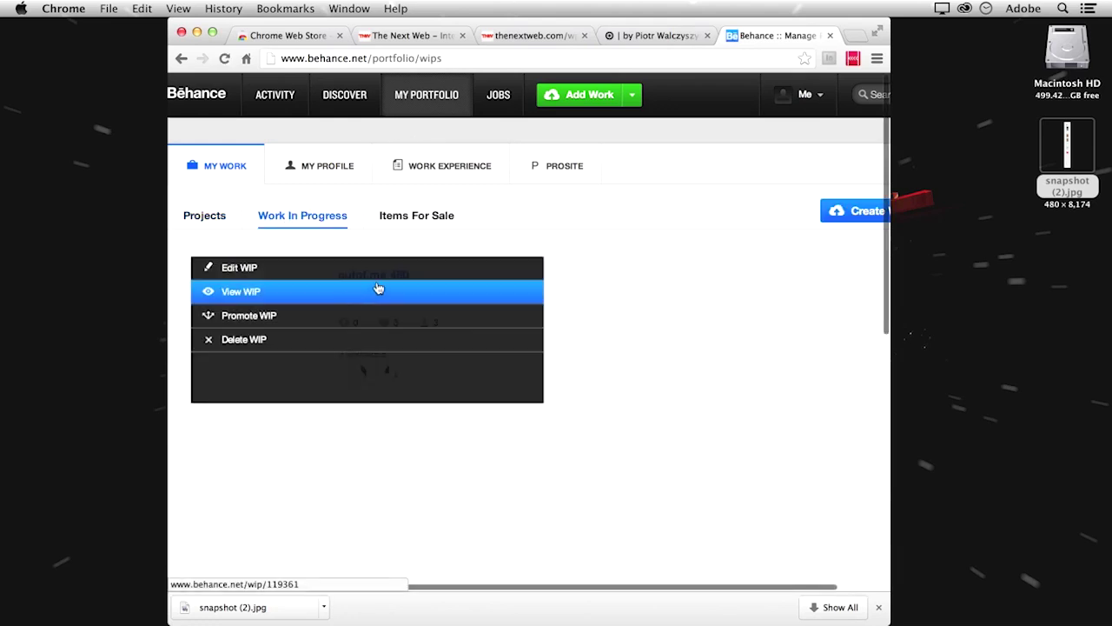
left_click(339, 303)
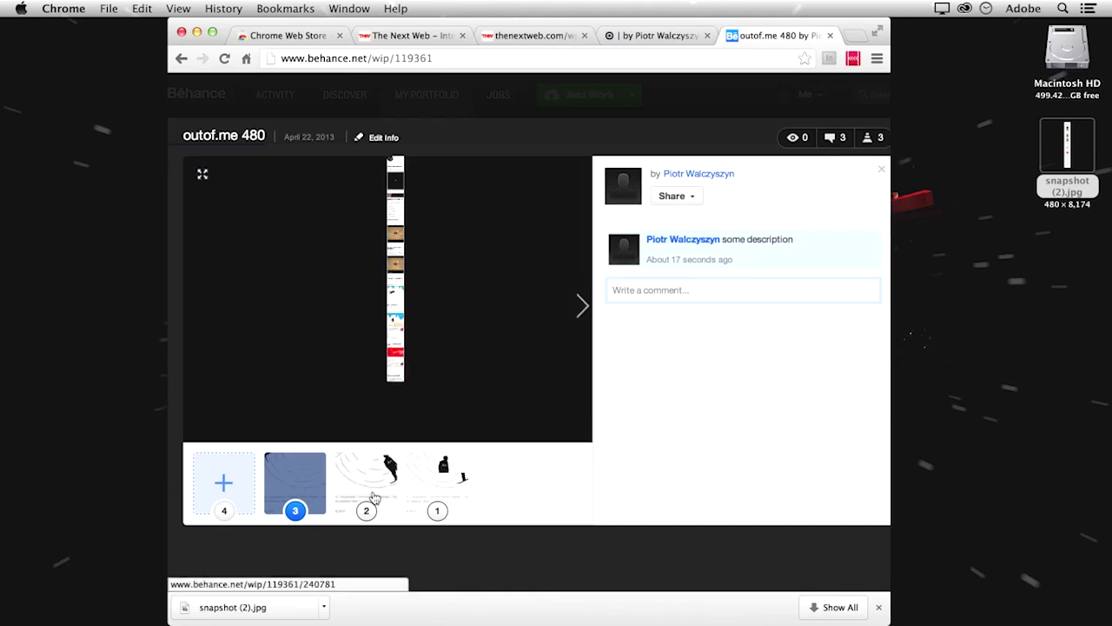
left_click(299, 474)
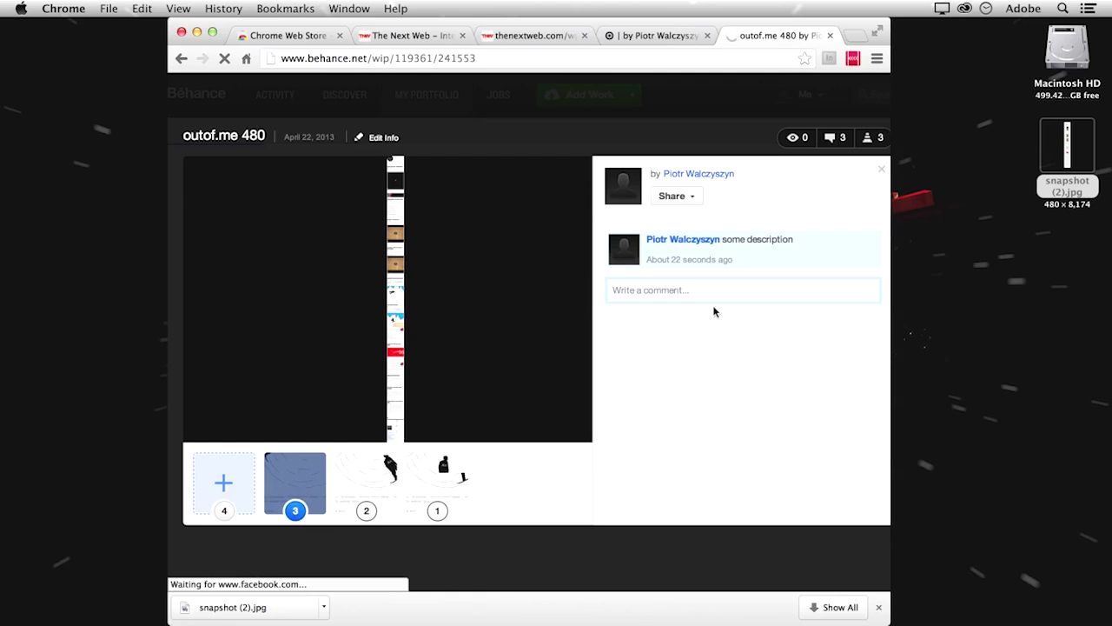
mouse_move(681, 259)
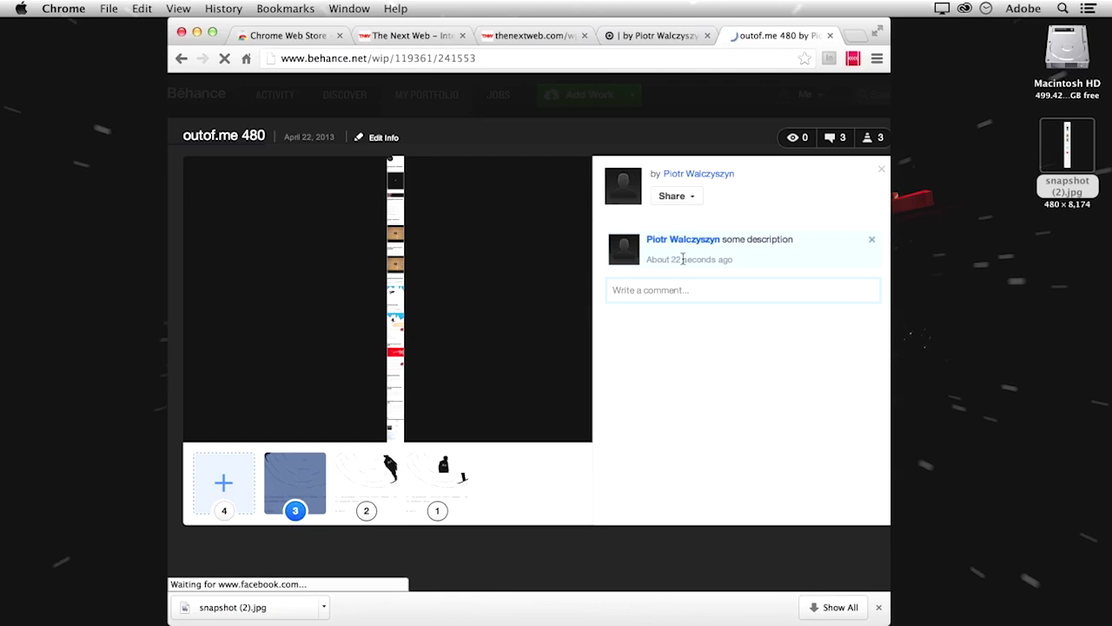